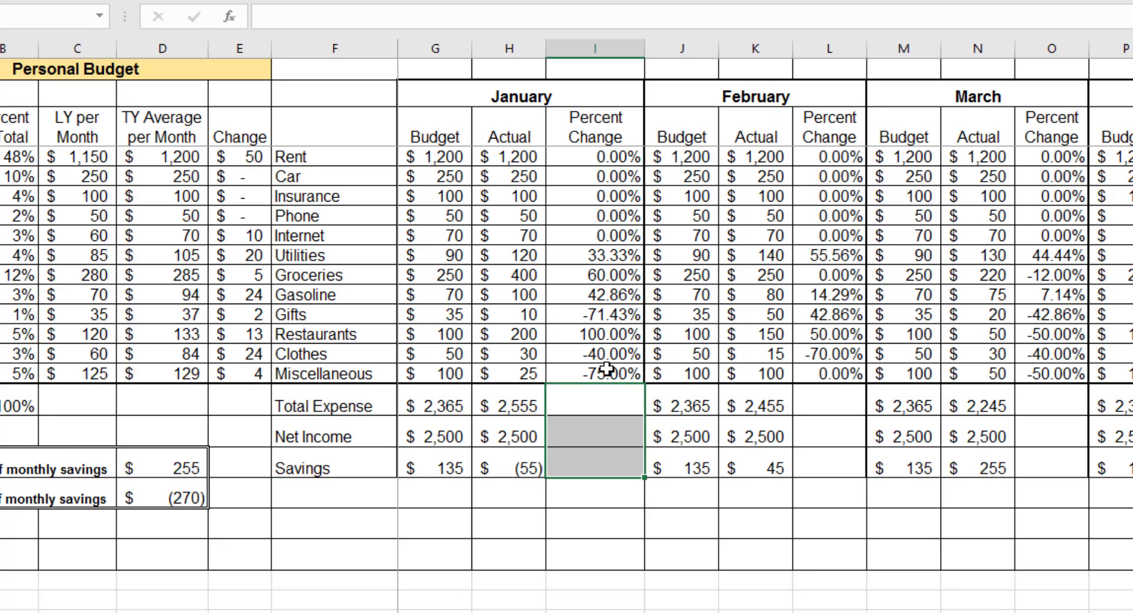
- Copy January's Miscellaneous percent change formula to the Total Expense, Net Income and Savings rows, pasting only formulas and number formats
{"action": "left_click", "coordinate": [610, 369]}
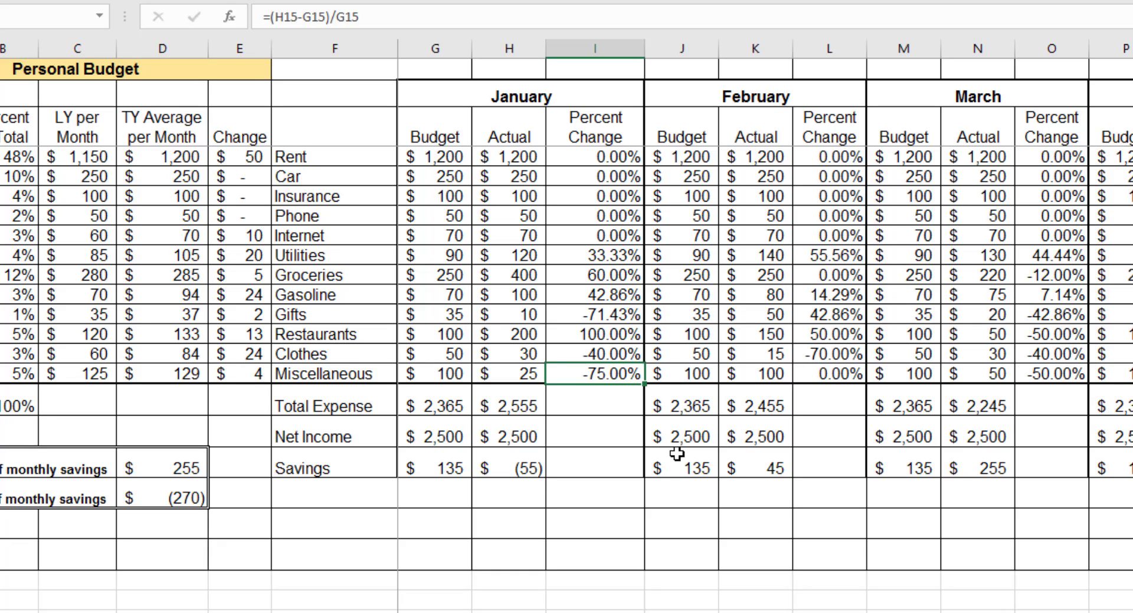
{"action": "key", "text": "ctrl+c"}
{"action": "left_click_drag", "start_coordinate": [604, 402], "coordinate": [593, 469]}
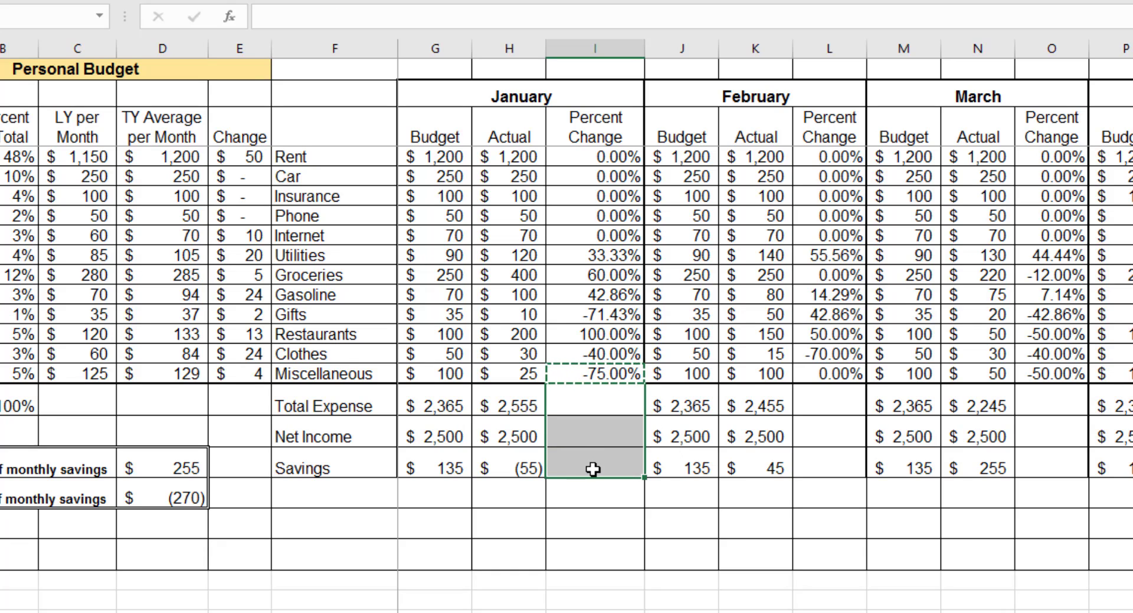
{"action": "key", "text": "ctrl+alt+v"}
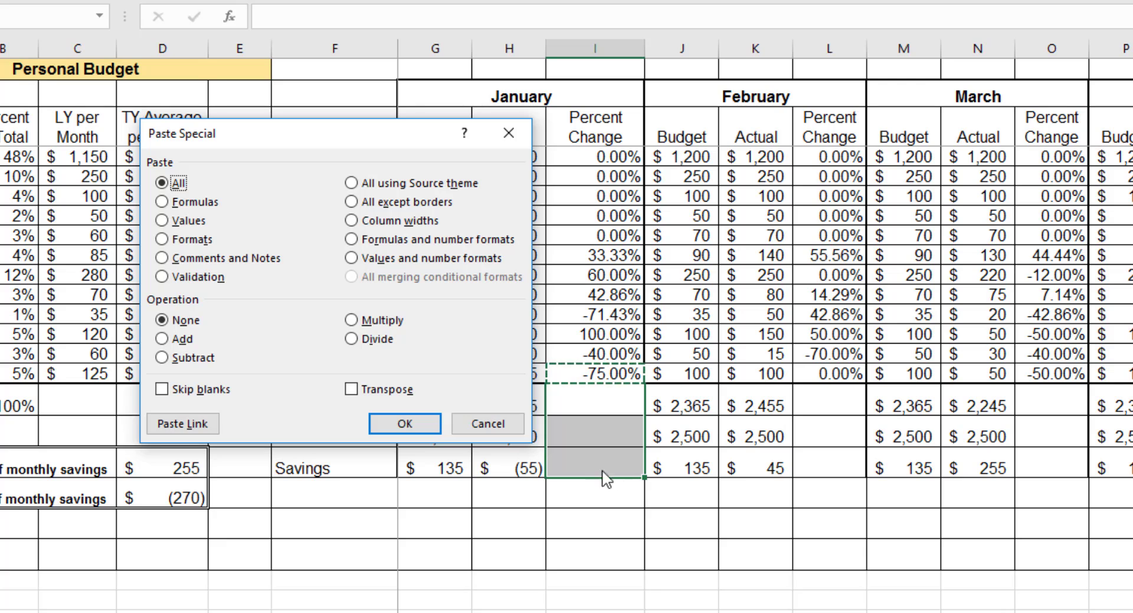
{"action": "left_click", "coordinate": [466, 240]}
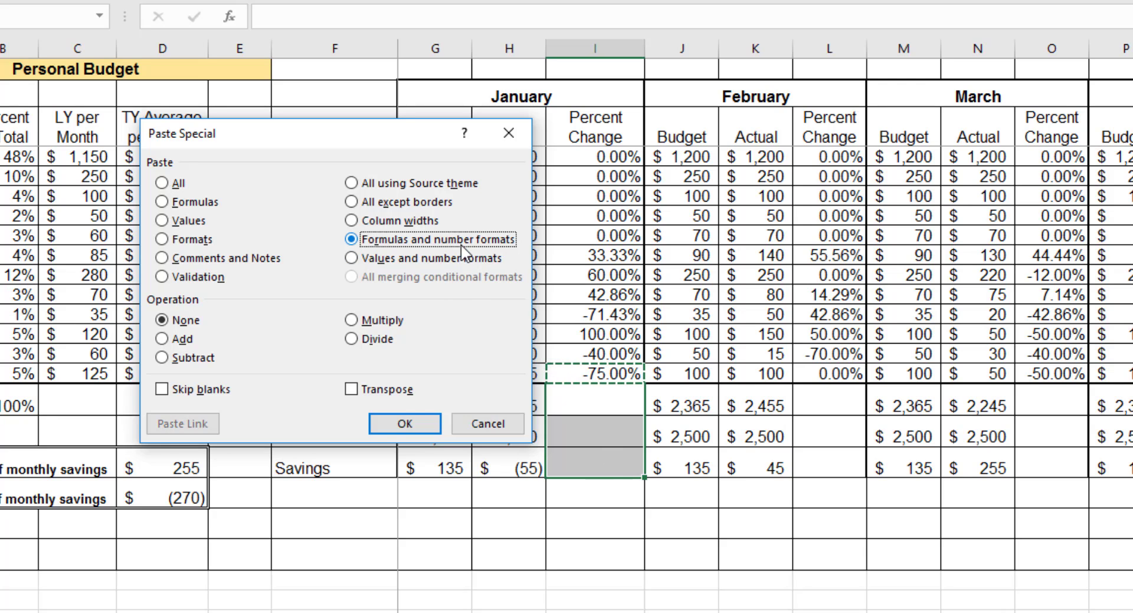
{"action": "left_click", "coordinate": [395, 423]}
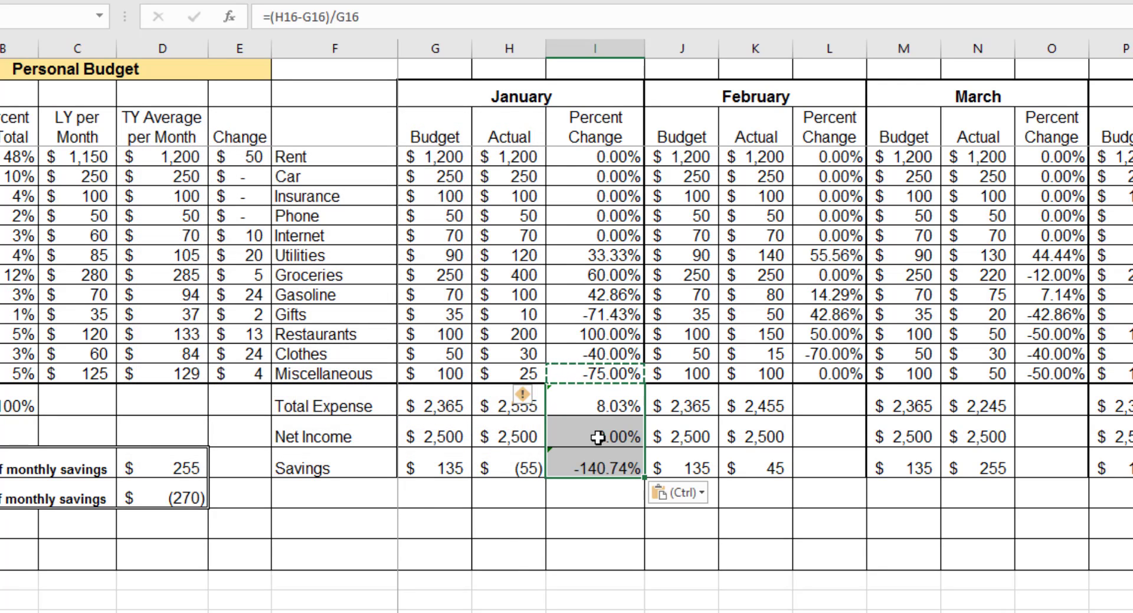
{"action": "left_click", "coordinate": [590, 407]}
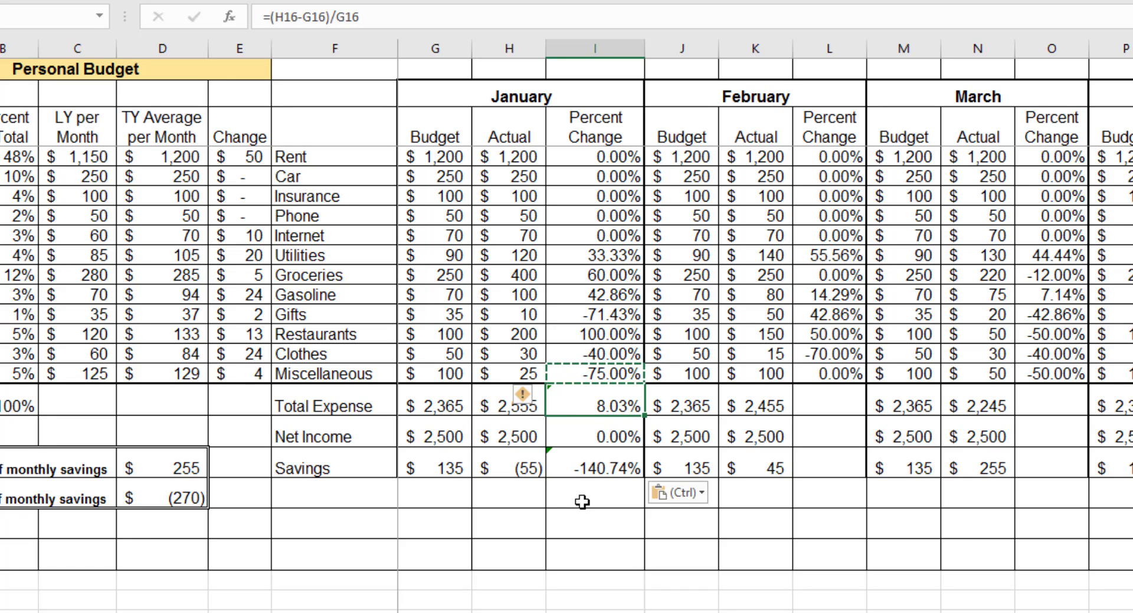
{"action": "key", "text": "Escape"}
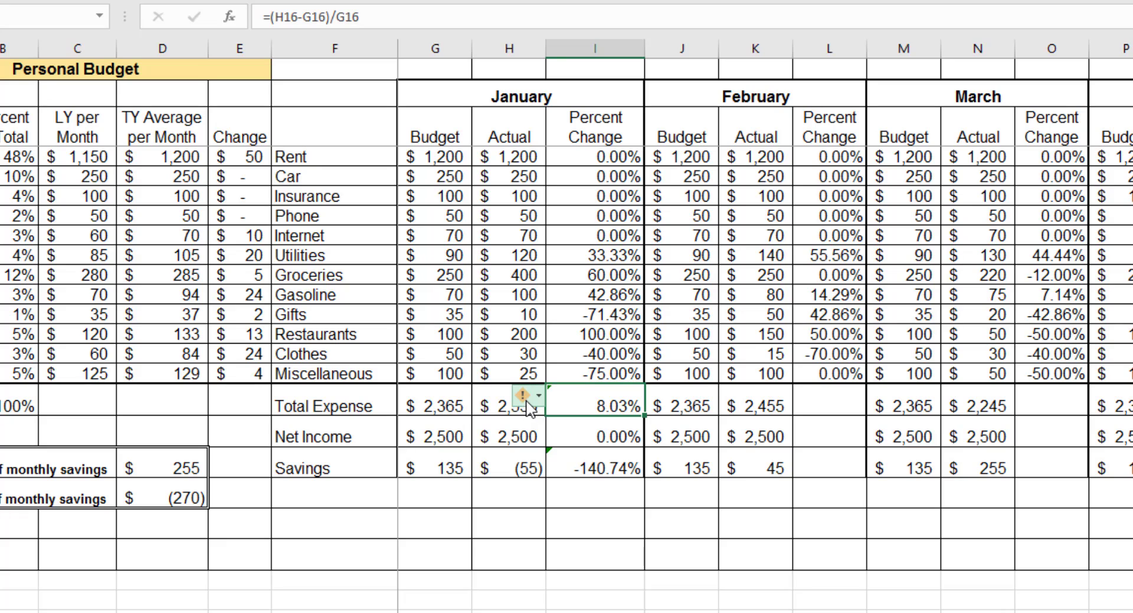
- Examine the error-check options for January's Savings and Total Expense percent change cells
{"action": "mouse_move", "coordinate": [528, 407]}
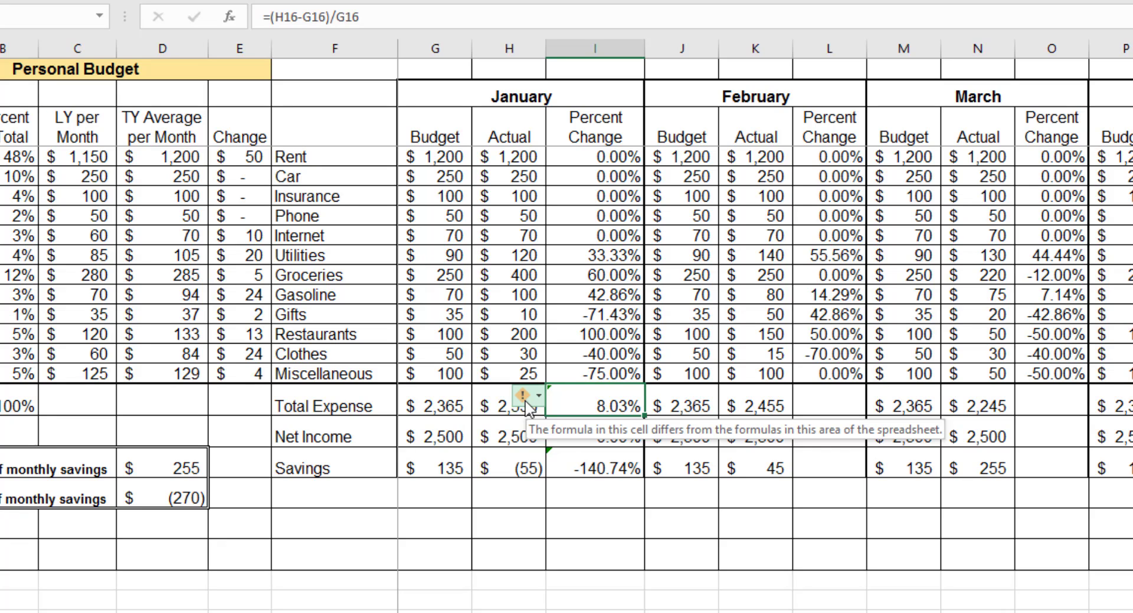
{"action": "left_click", "coordinate": [555, 466]}
{"action": "left_click", "coordinate": [537, 463]}
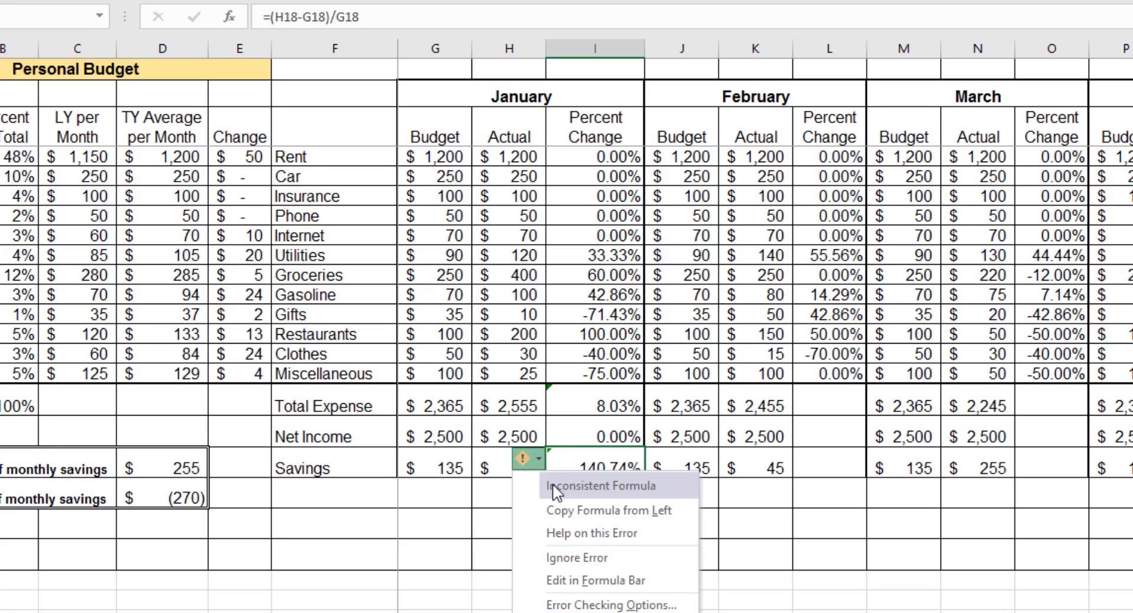
{"action": "left_click", "coordinate": [463, 531]}
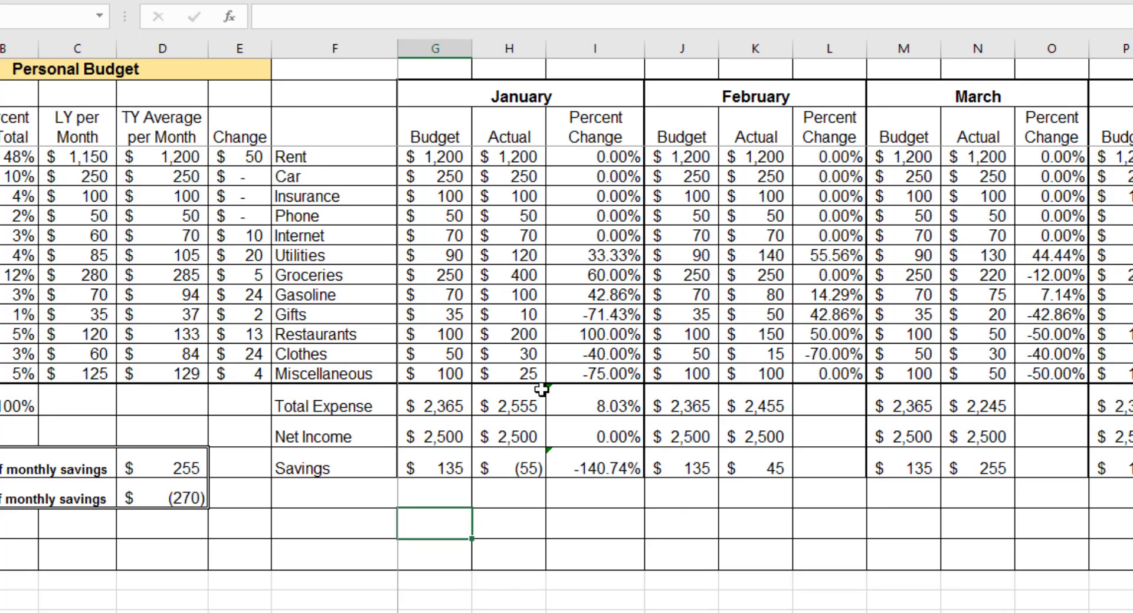
{"action": "left_click", "coordinate": [551, 395]}
{"action": "left_click", "coordinate": [538, 397]}
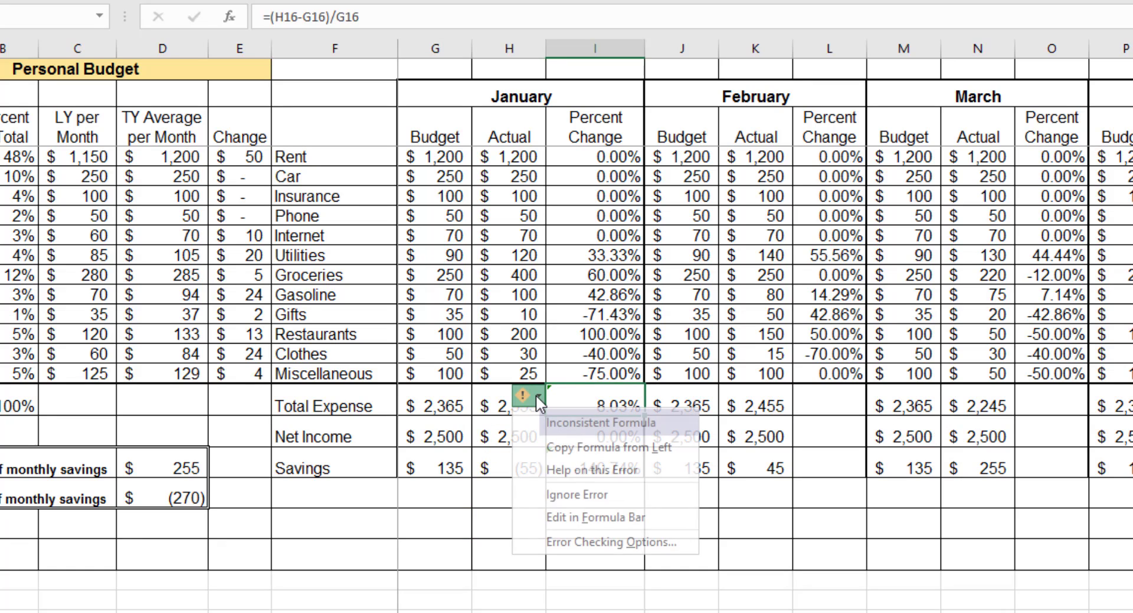
{"action": "left_click", "coordinate": [489, 599]}
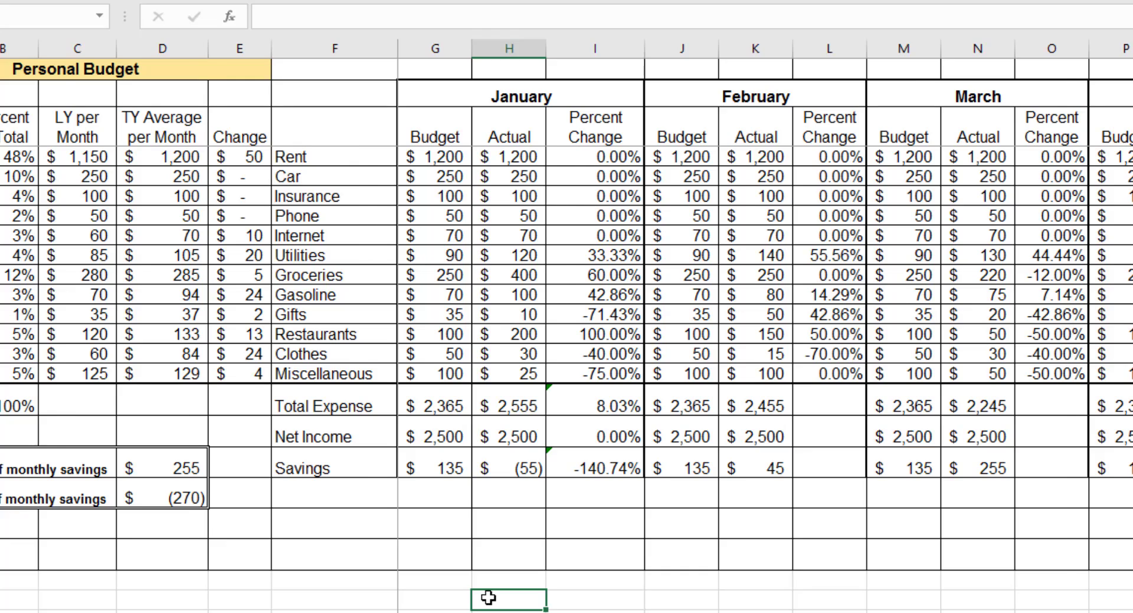
- Display the sheet's formulas to compare the January percent change calculations, and return to the normal values
{"action": "key", "text": "ctrl+grave"}
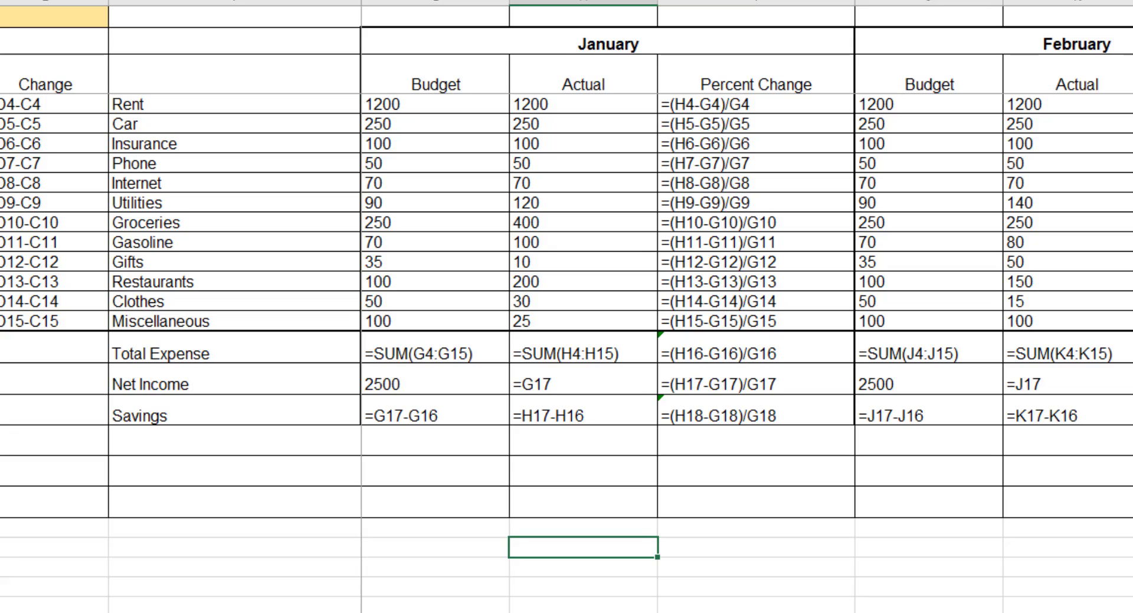
{"action": "key", "text": "ctrl+grave"}
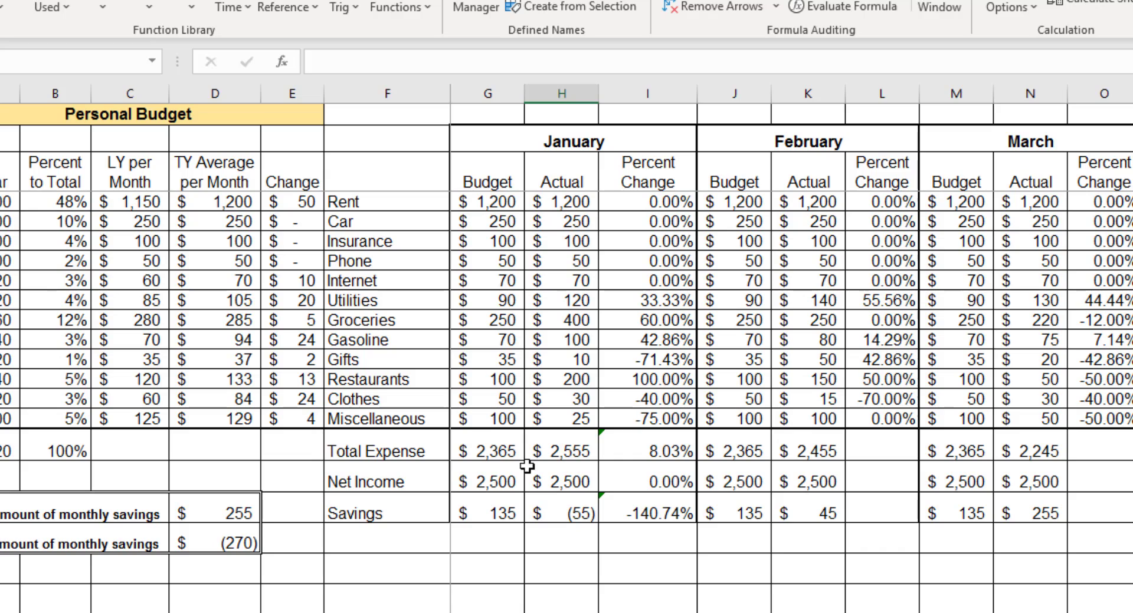
{"action": "left_click", "coordinate": [603, 506]}
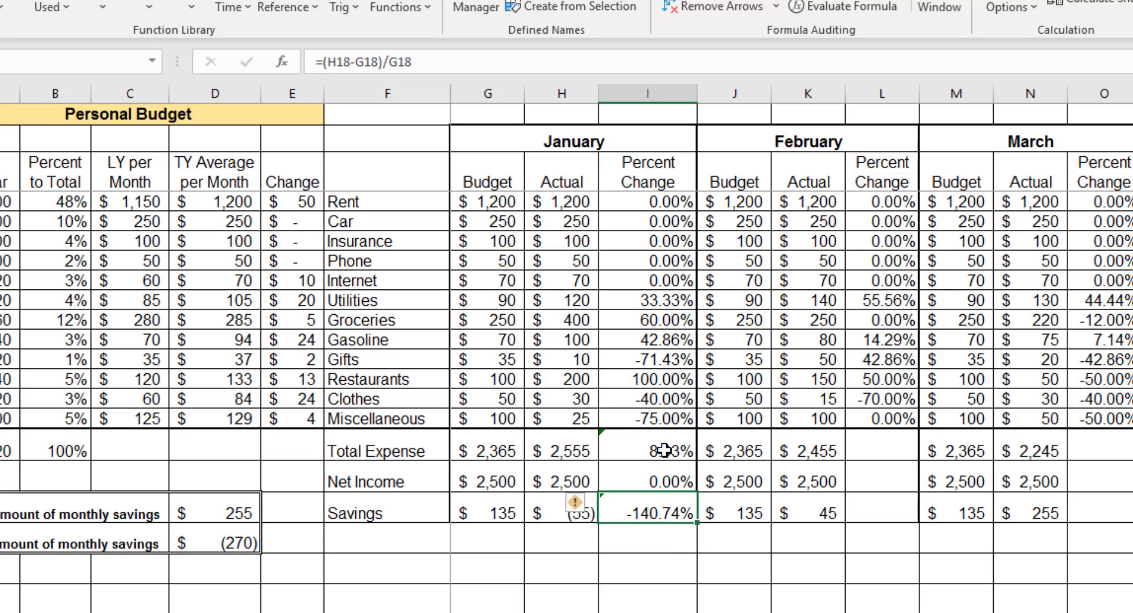
{"action": "left_click_drag", "start_coordinate": [664, 450], "coordinate": [660, 512]}
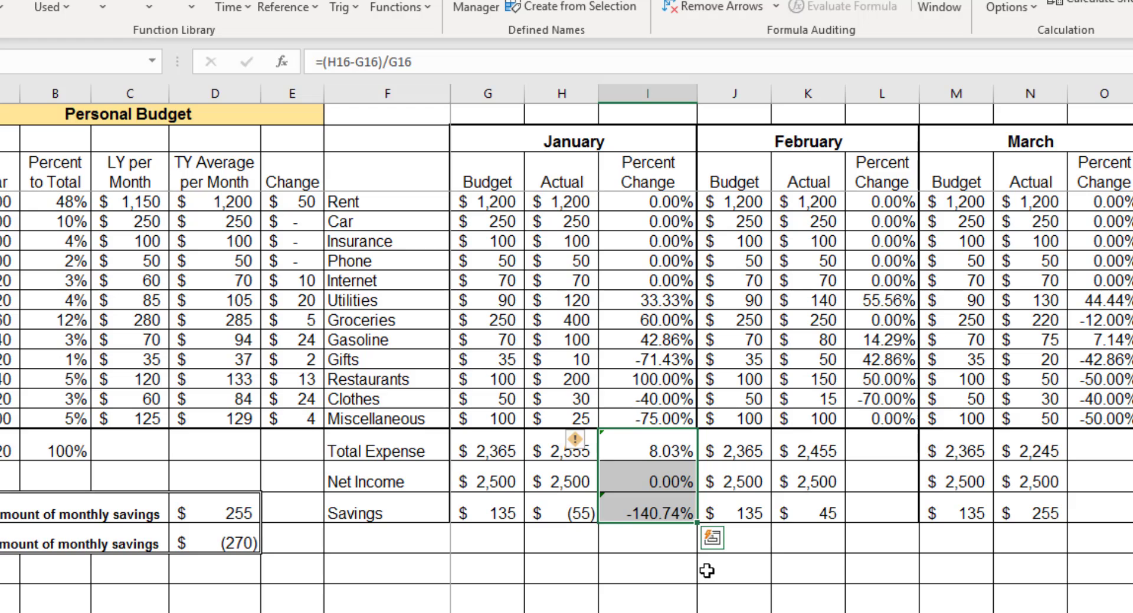
{"action": "key", "text": "ctrl+c"}
{"action": "left_click", "coordinate": [787, 612]}
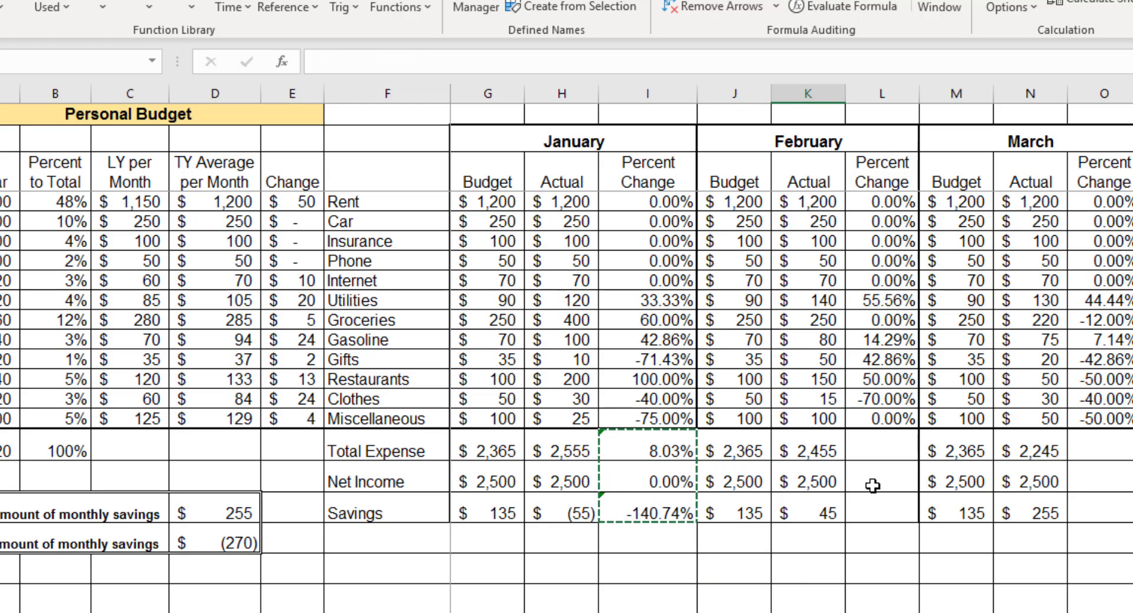
{"action": "left_click", "coordinate": [720, 581]}
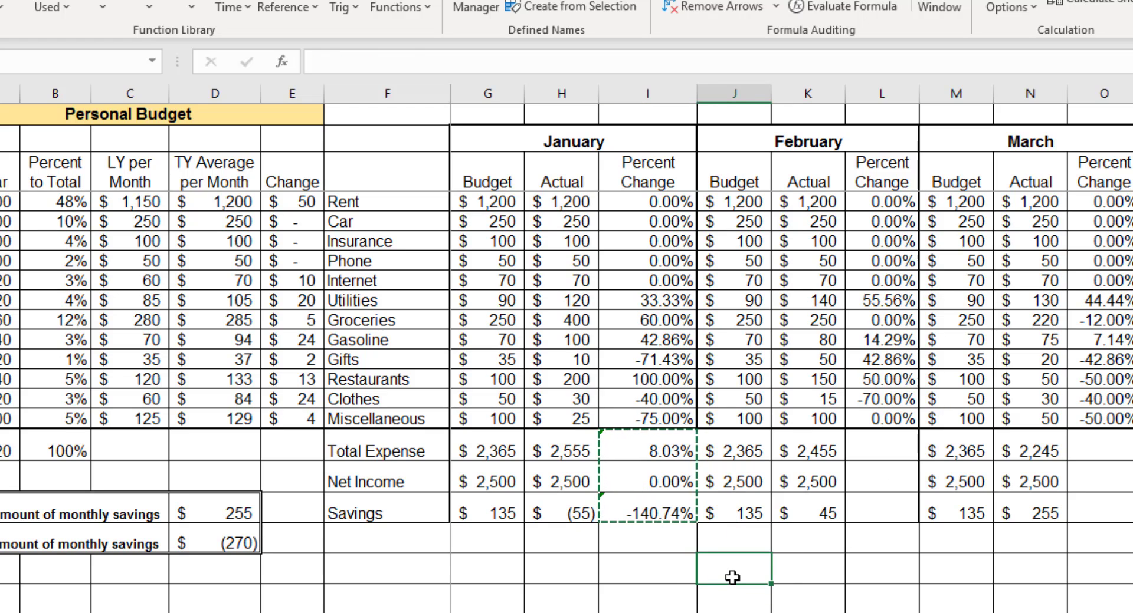
- Copy January's three summary percent change formulas I16:I18 to February starting at L16, and check the references in L16
{"action": "left_click_drag", "start_coordinate": [632, 447], "coordinate": [642, 502]}
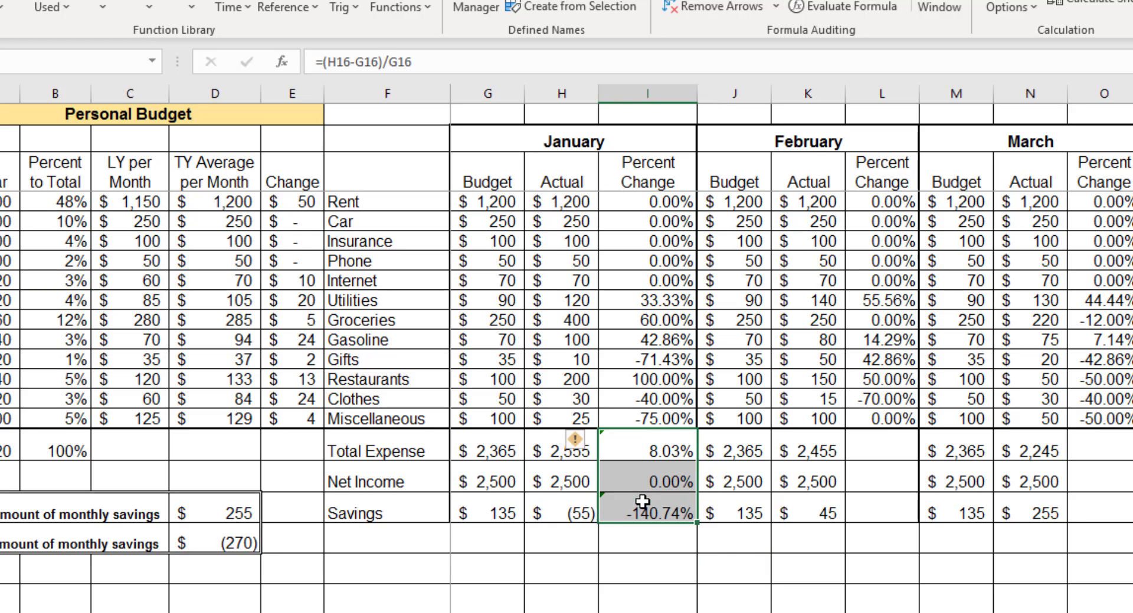
{"action": "key", "text": "ctrl+c"}
{"action": "left_click", "coordinate": [883, 447]}
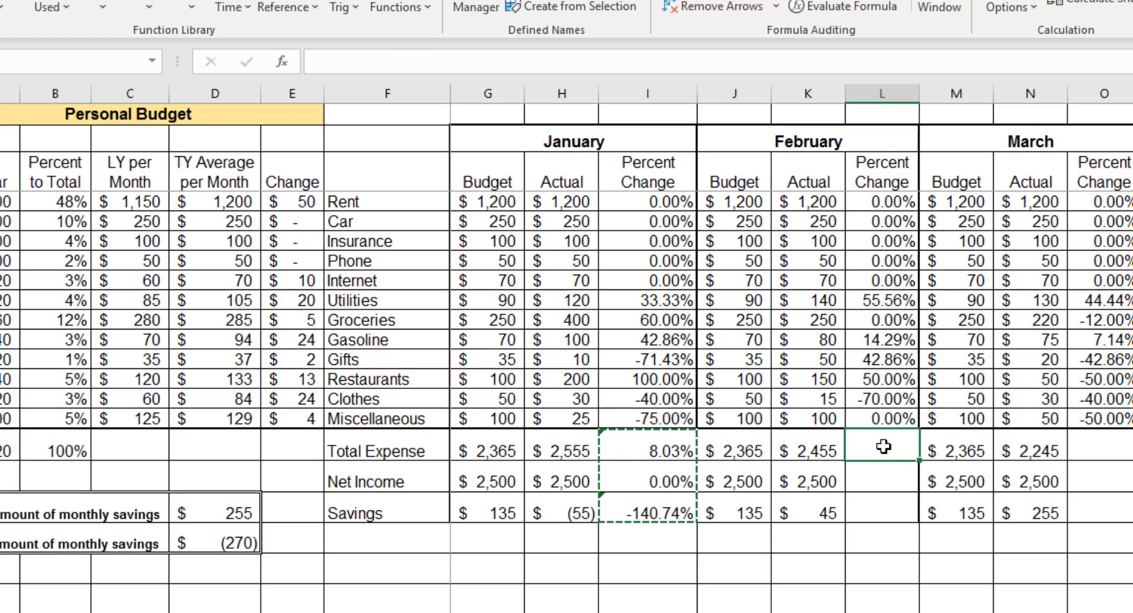
{"action": "key", "text": "ctrl+v"}
{"action": "left_click", "coordinate": [888, 450]}
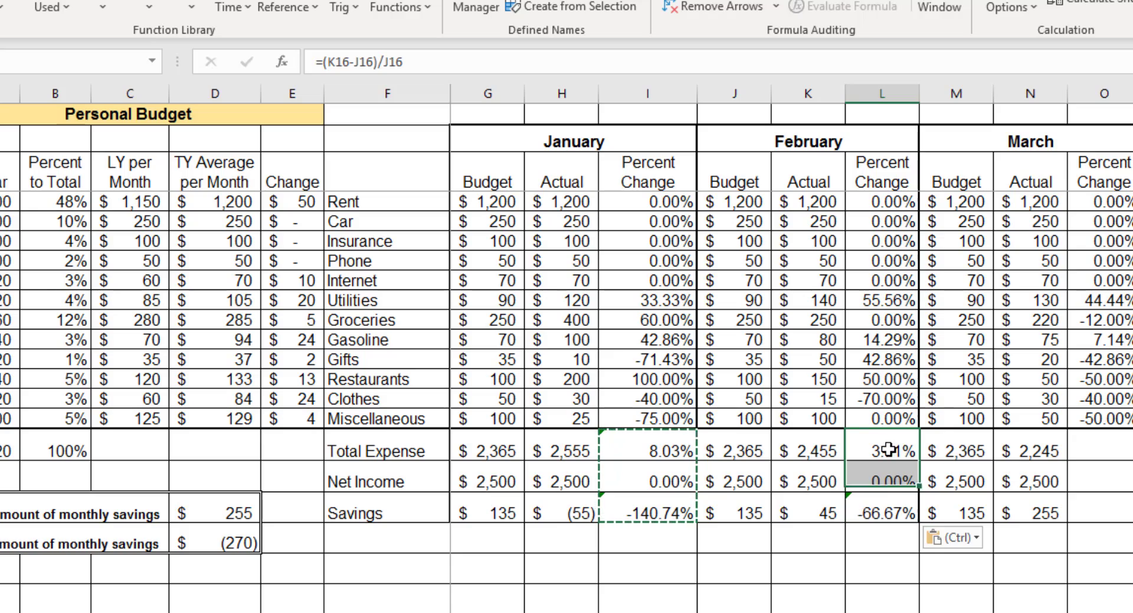
{"action": "double_click", "coordinate": [887, 449]}
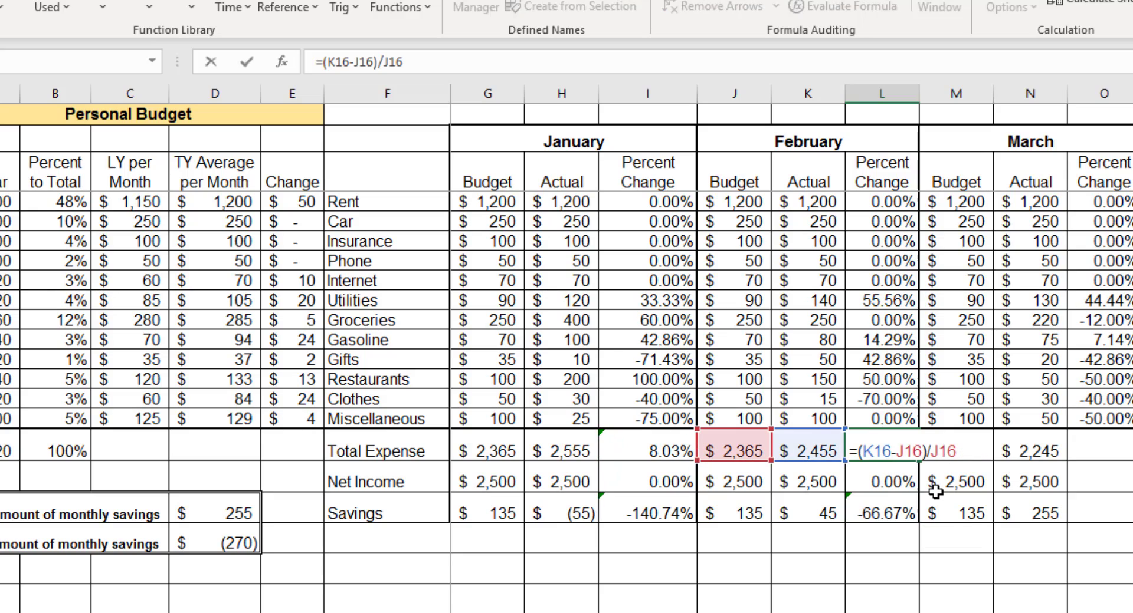
{"action": "key", "text": "Escape"}
- Copy February's percent change formulas L16:L18 to the March, April and May summary rows, starting at O16, R16 and U16
{"action": "left_click", "coordinate": [1084, 452]}
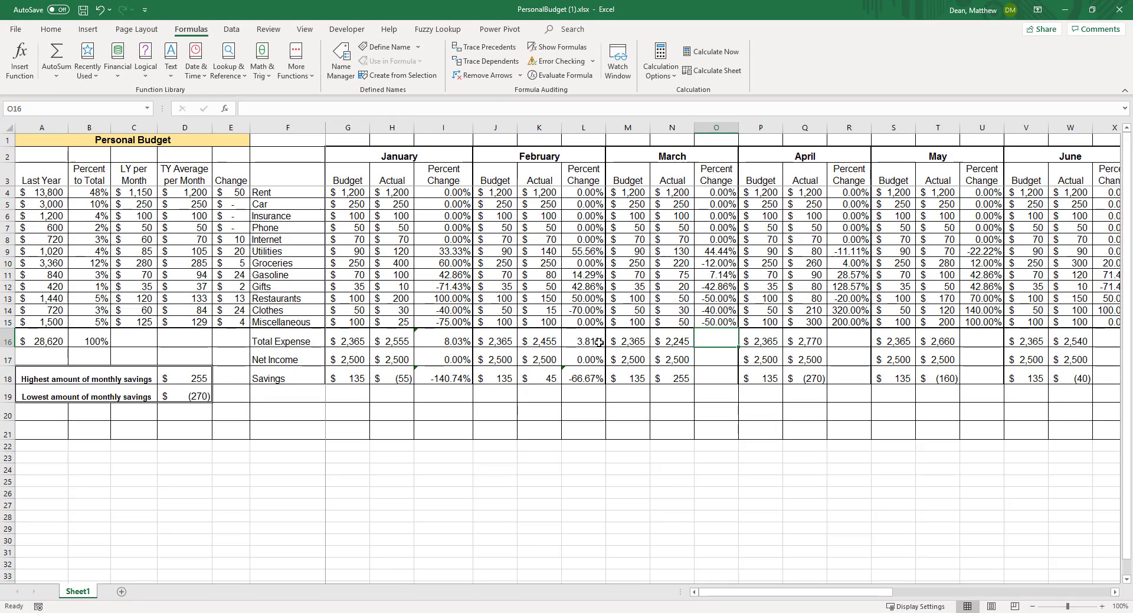
{"action": "left_click_drag", "start_coordinate": [595, 343], "coordinate": [590, 379]}
{"action": "key", "text": "ctrl+c"}
{"action": "left_click", "coordinate": [716, 342]}
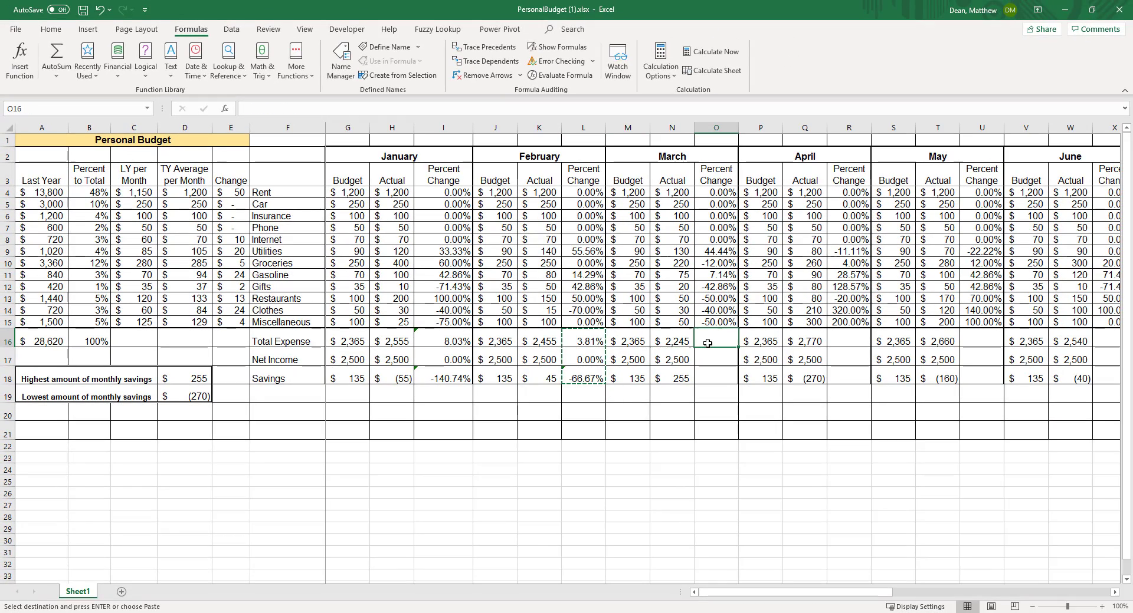
{"action": "key", "text": "ctrl+v"}
{"action": "left_click", "coordinate": [833, 341]}
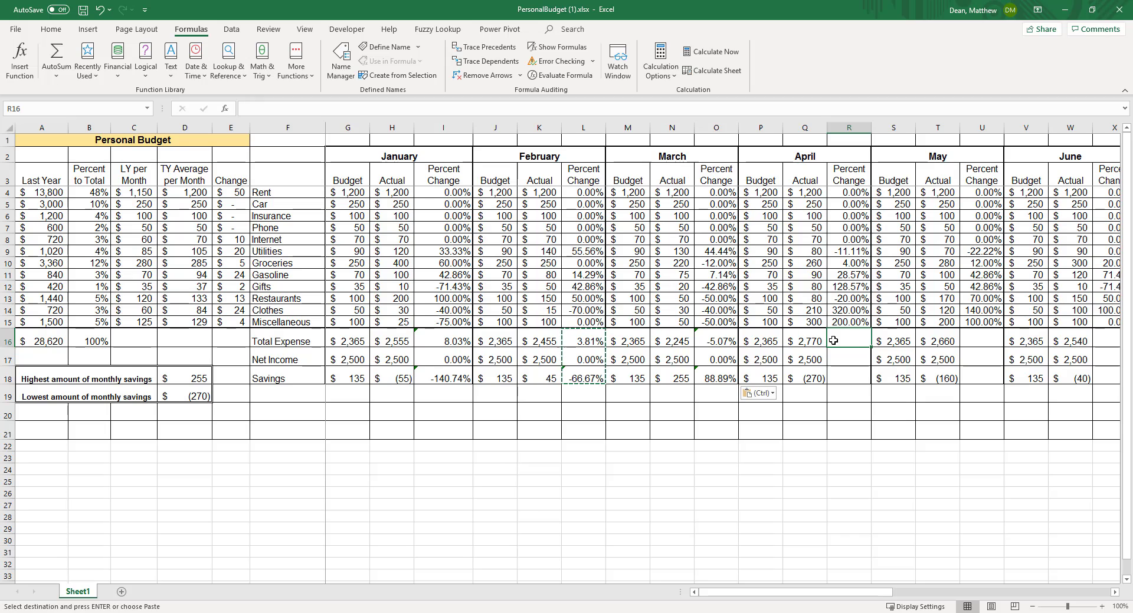
{"action": "key", "text": "ctrl+v"}
{"action": "left_click", "coordinate": [977, 340]}
{"action": "key", "text": "ctrl+v"}
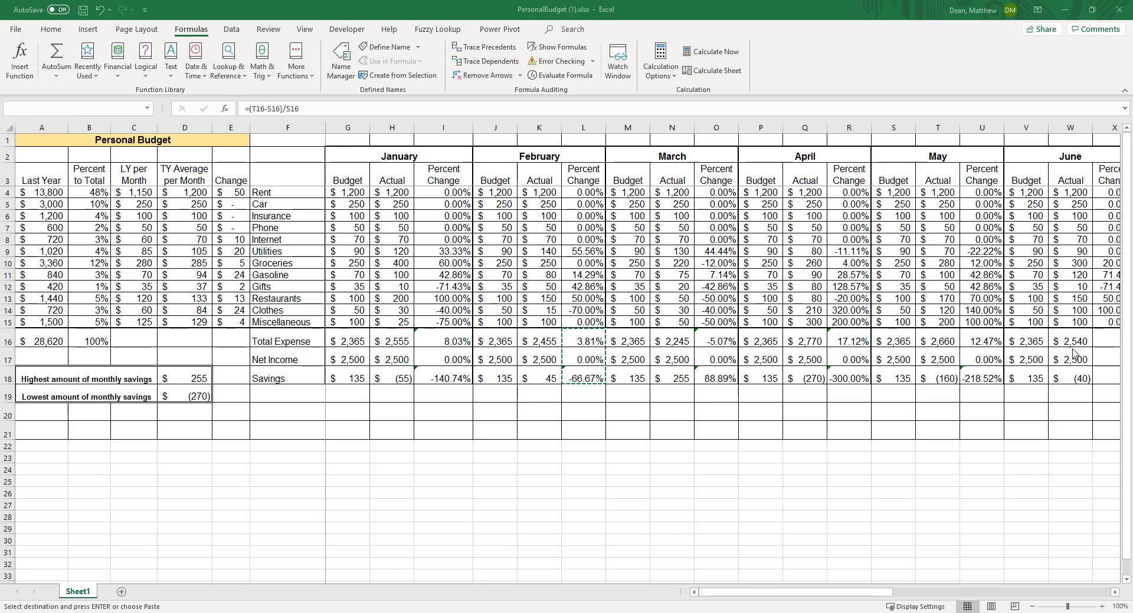
- Paste the copied percent change formulas into June's Total Expense, Net Income and Savings rows, X16:X18
{"action": "left_click", "coordinate": [1114, 592]}
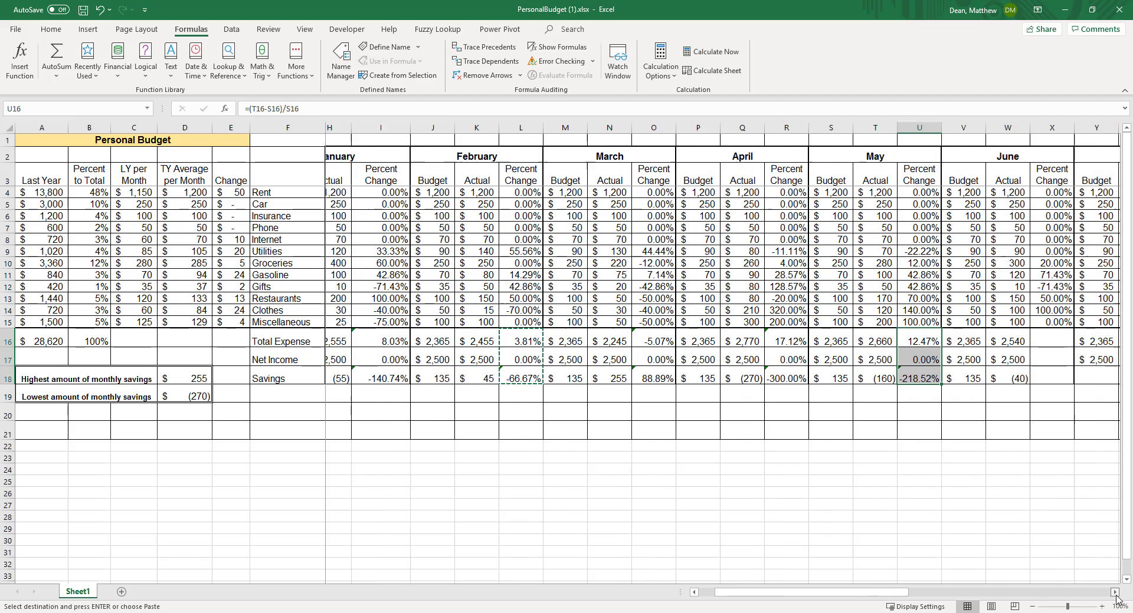
{"action": "left_click", "coordinate": [927, 340]}
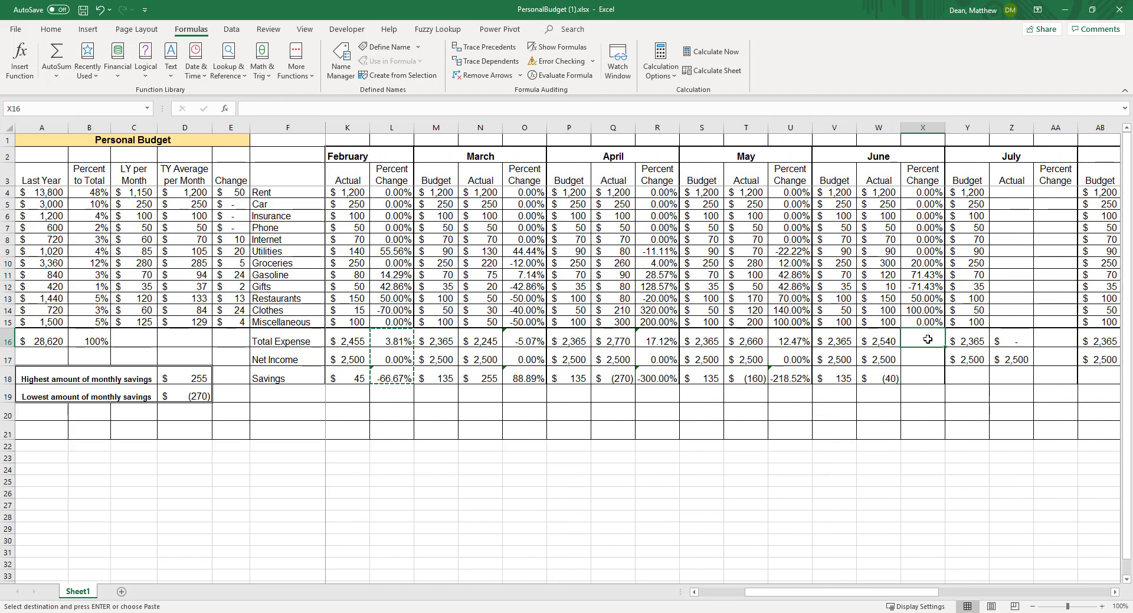
{"action": "left_click_drag", "start_coordinate": [927, 340], "coordinate": [923, 378]}
{"action": "key", "text": "ctrl+v"}
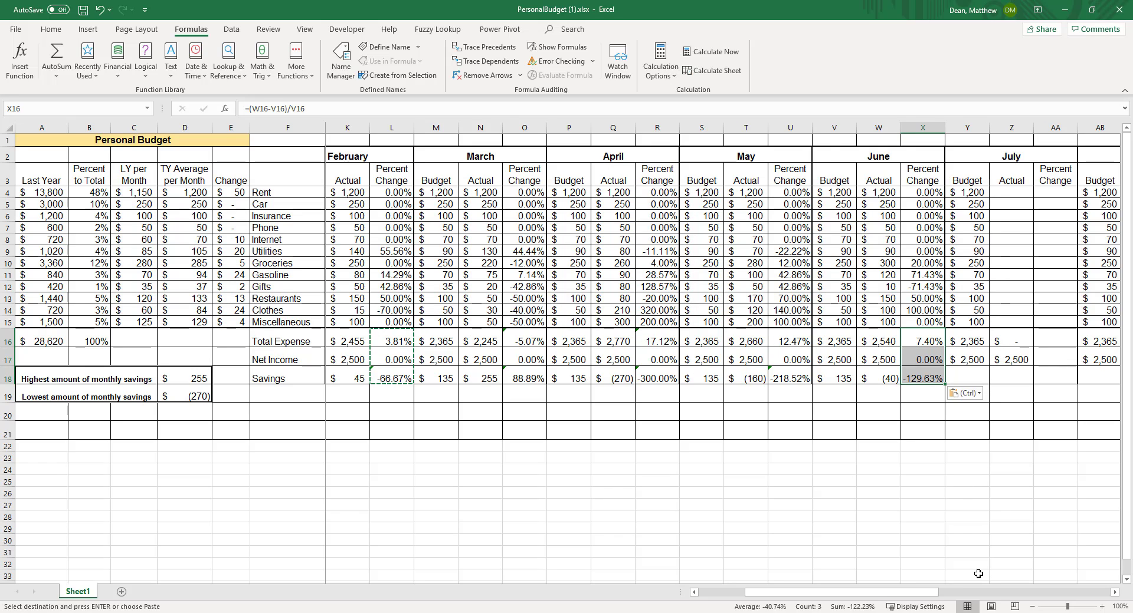
- Review January's Total Expense and Savings percent change formulas together with the budgeted and actual savings amounts
{"action": "scroll", "coordinate": [391, 388], "scroll_direction": "left", "scroll_amount": 2}
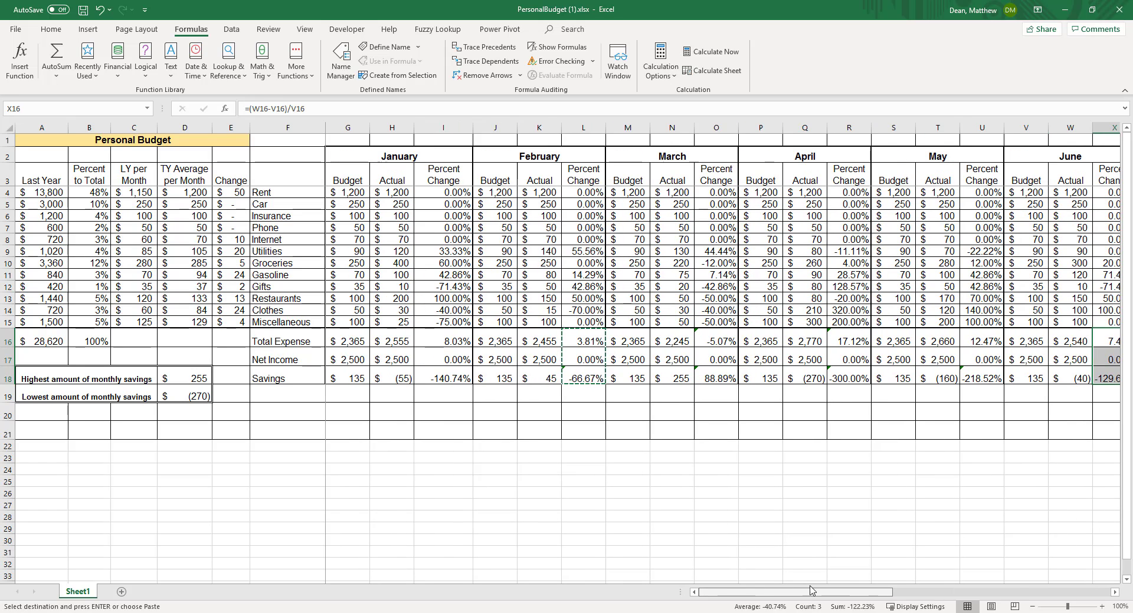
{"action": "left_click", "coordinate": [460, 345]}
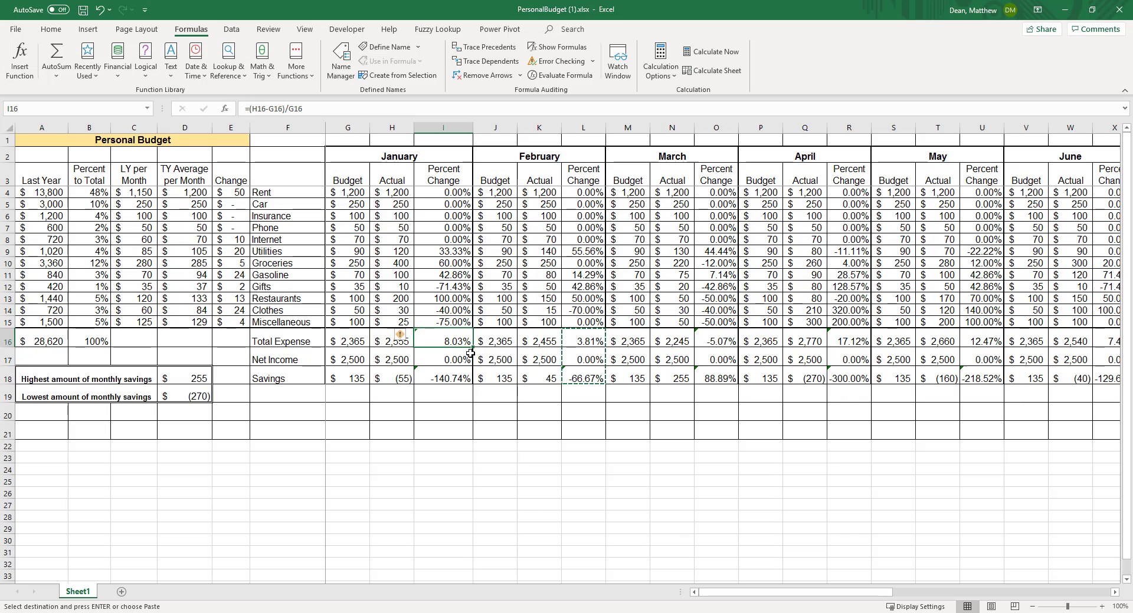
{"action": "left_click", "coordinate": [453, 379]}
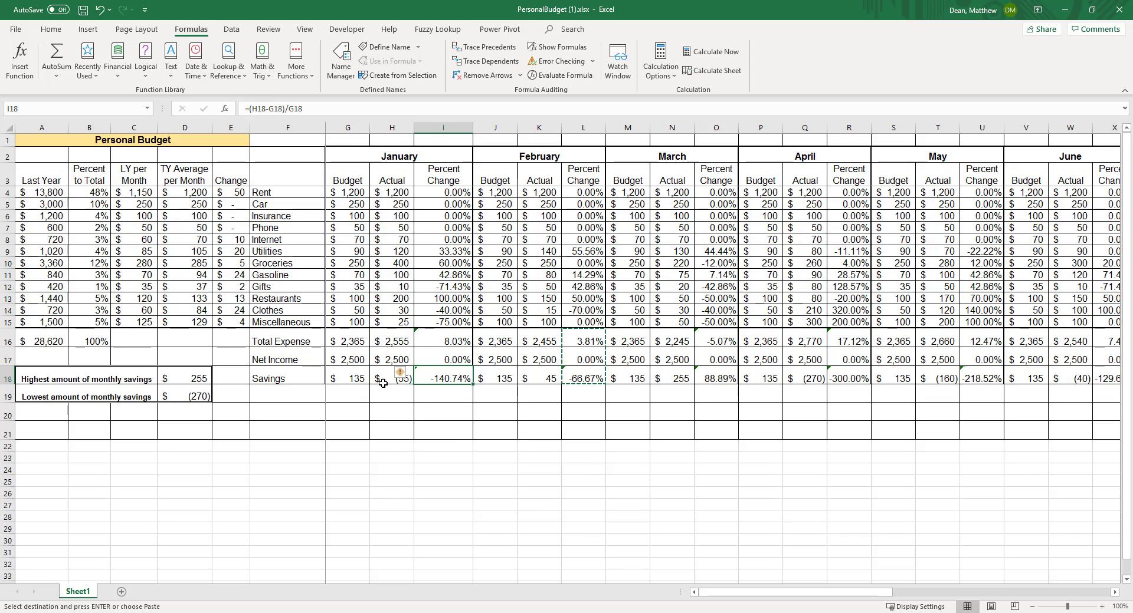
{"action": "left_click_drag", "start_coordinate": [341, 378], "coordinate": [386, 380]}
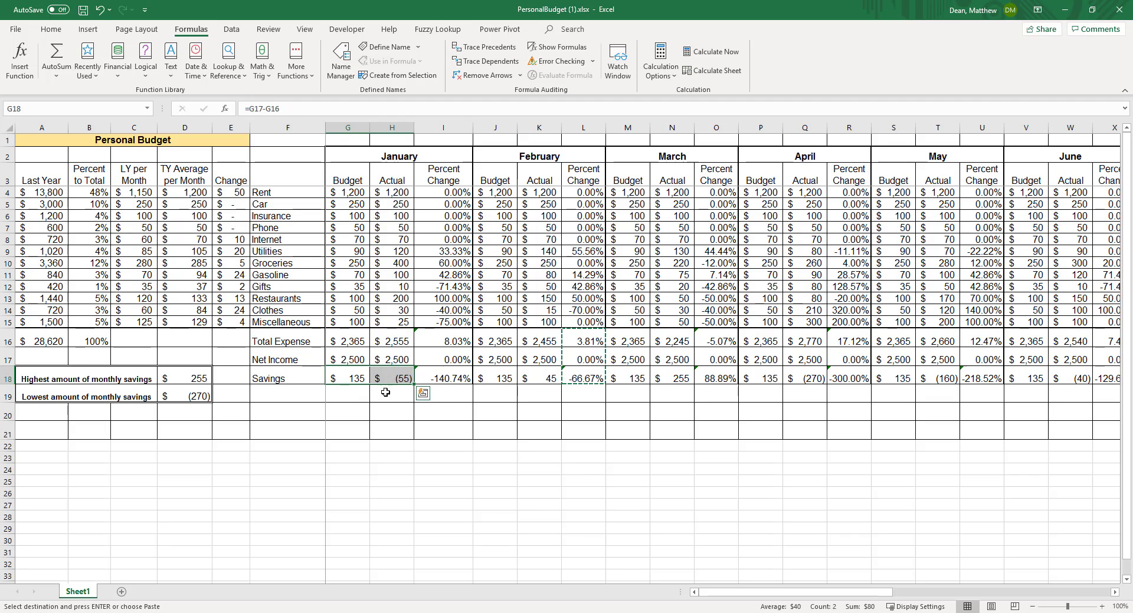
{"action": "left_click", "coordinate": [462, 340]}
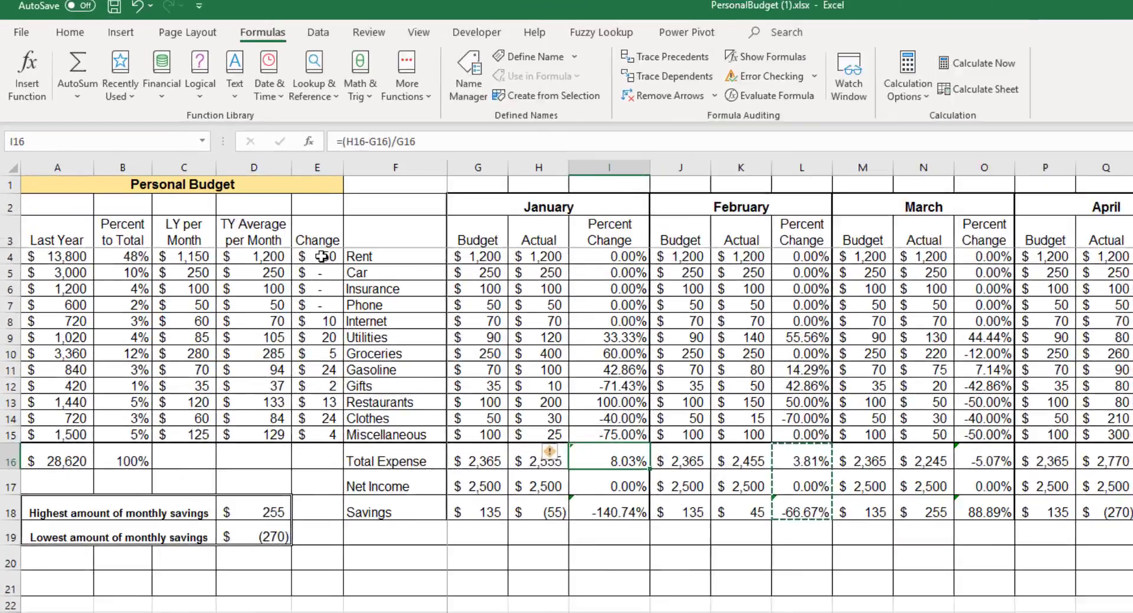
- Add red gradient data bars to the Change values in E4:E15 and check the Rent, Gasoline and Clothes cells
{"action": "left_click_drag", "start_coordinate": [230, 192], "coordinate": [228, 310]}
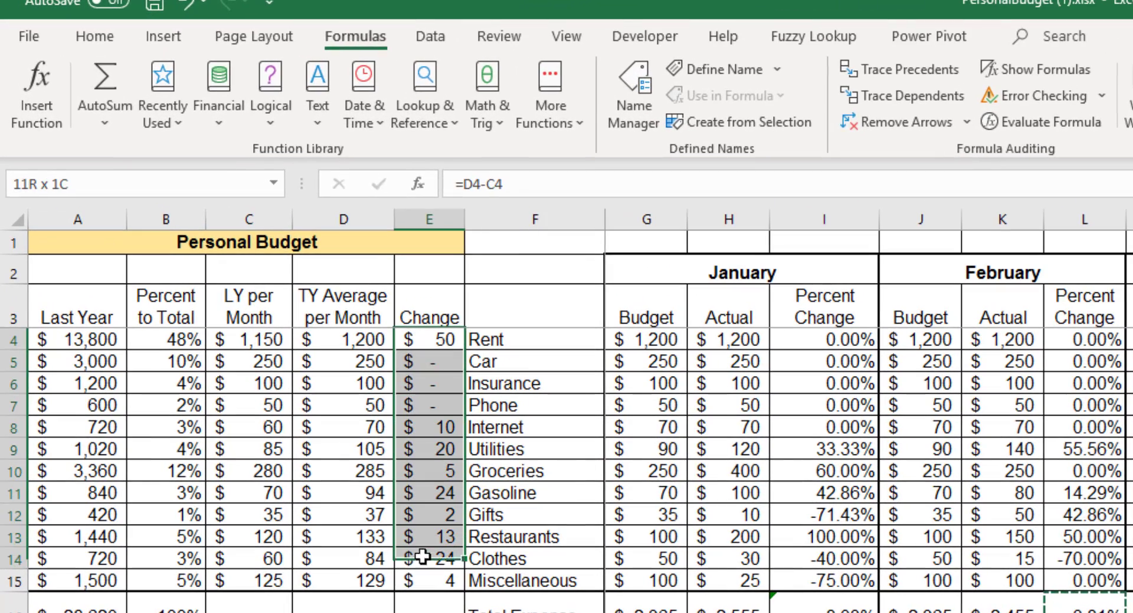
{"action": "left_click_drag", "start_coordinate": [423, 557], "coordinate": [431, 581]}
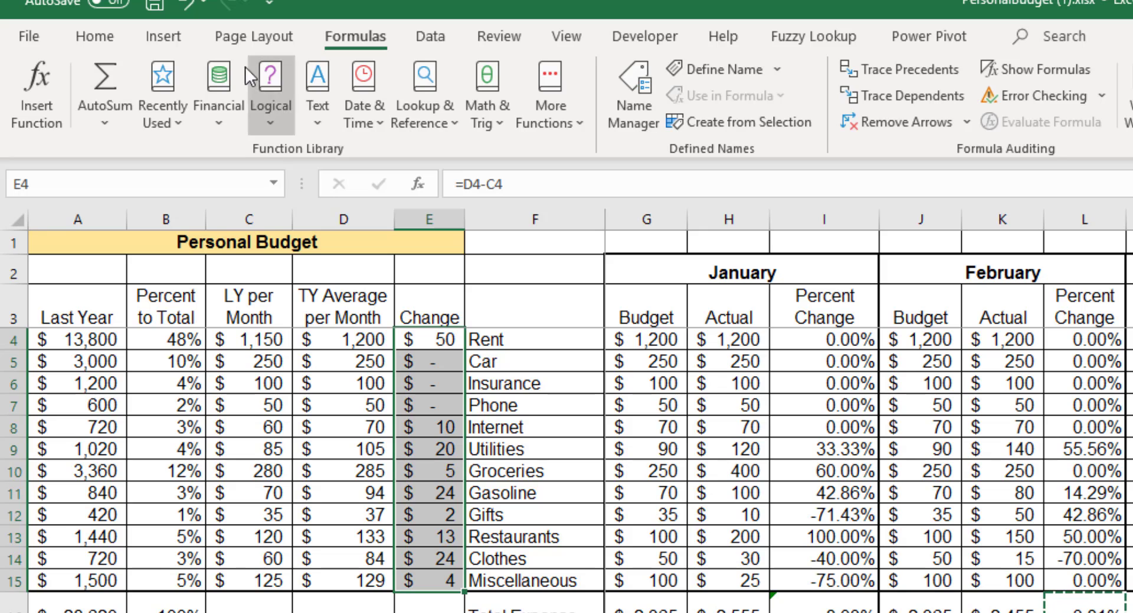
{"action": "left_click", "coordinate": [94, 37]}
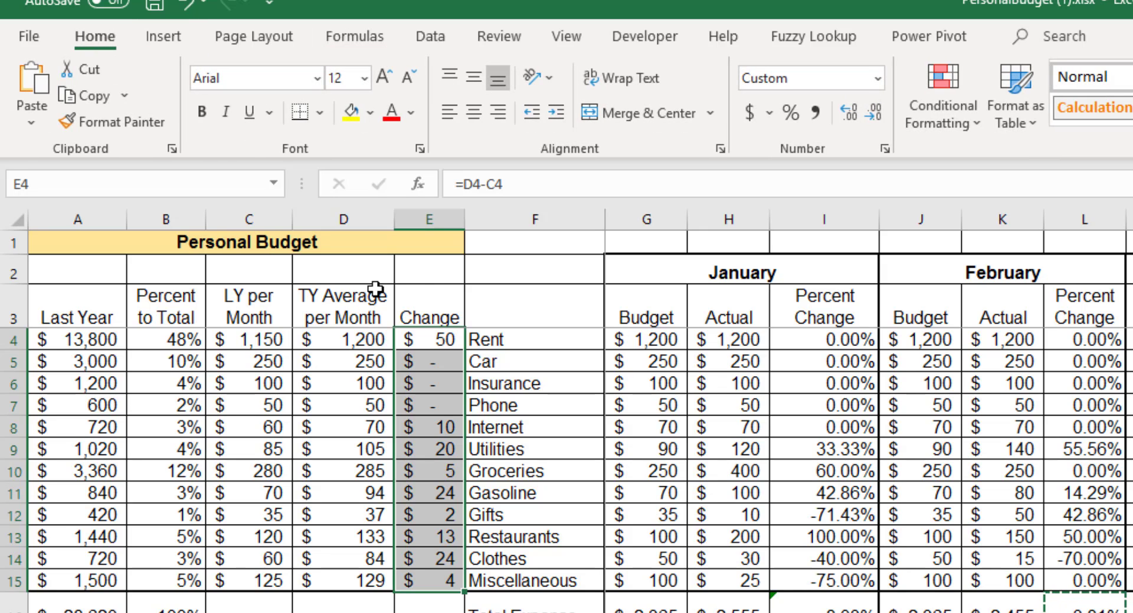
{"action": "left_click", "coordinate": [982, 126]}
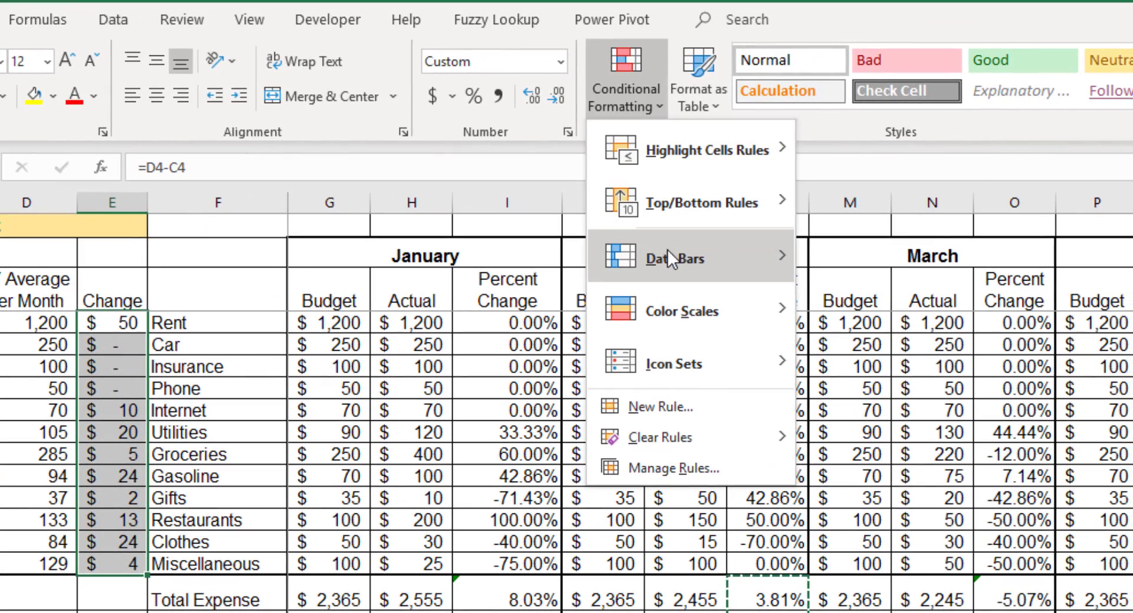
{"action": "mouse_move", "coordinate": [984, 270]}
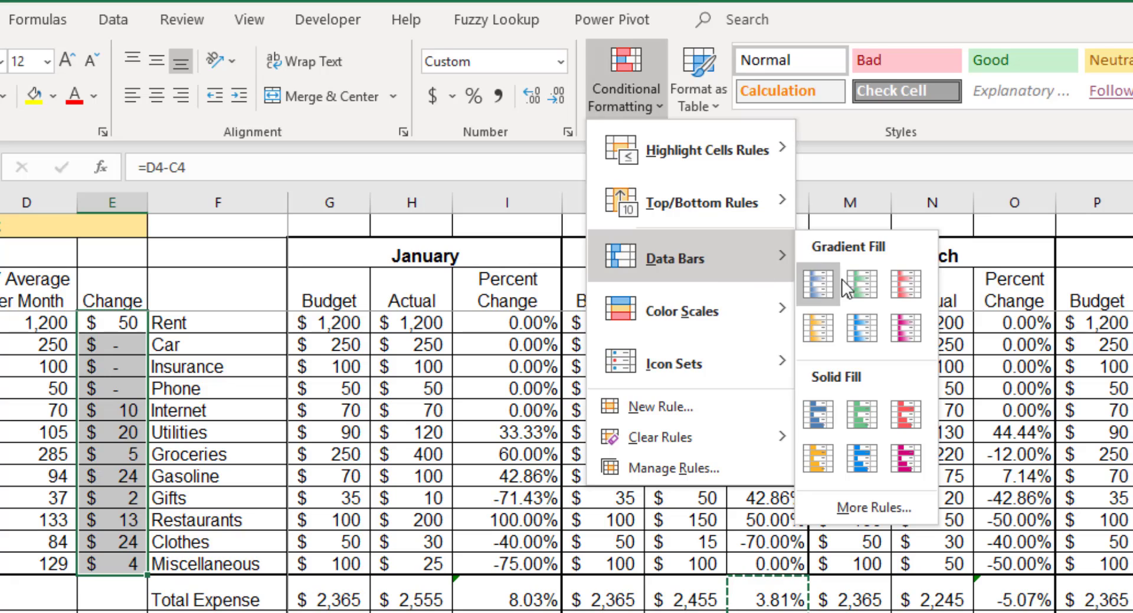
{"action": "left_click", "coordinate": [900, 278]}
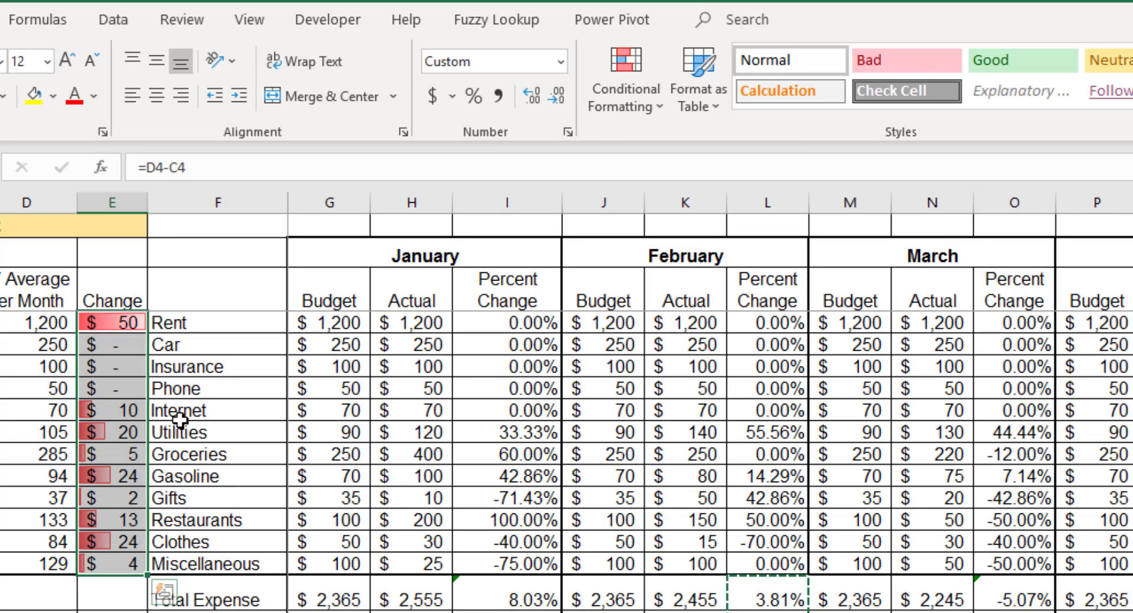
{"action": "left_click", "coordinate": [141, 589]}
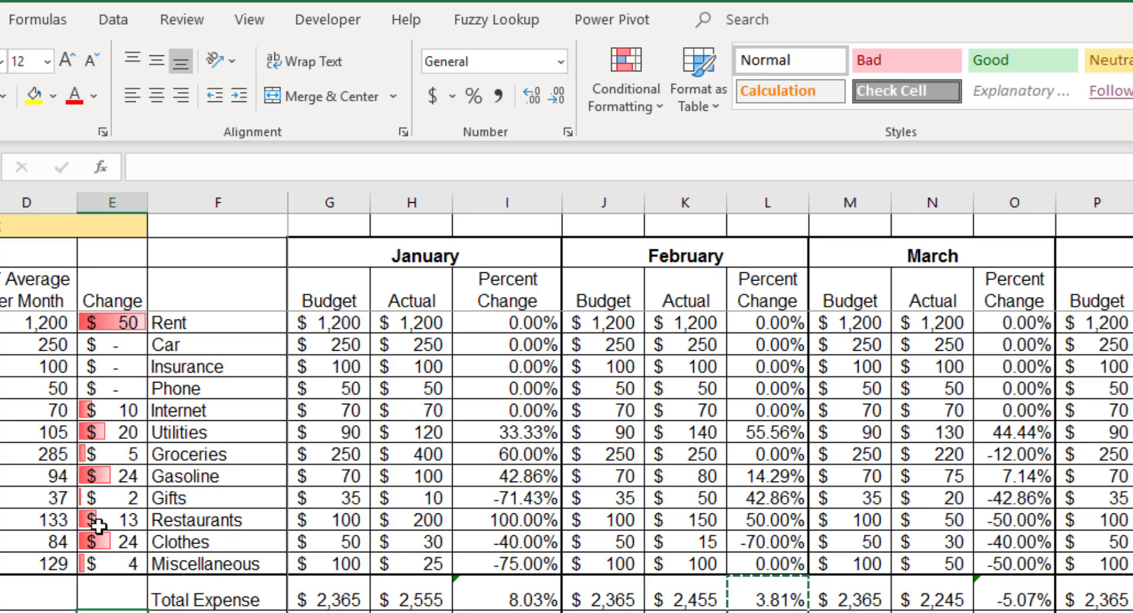
{"action": "left_click", "coordinate": [121, 320]}
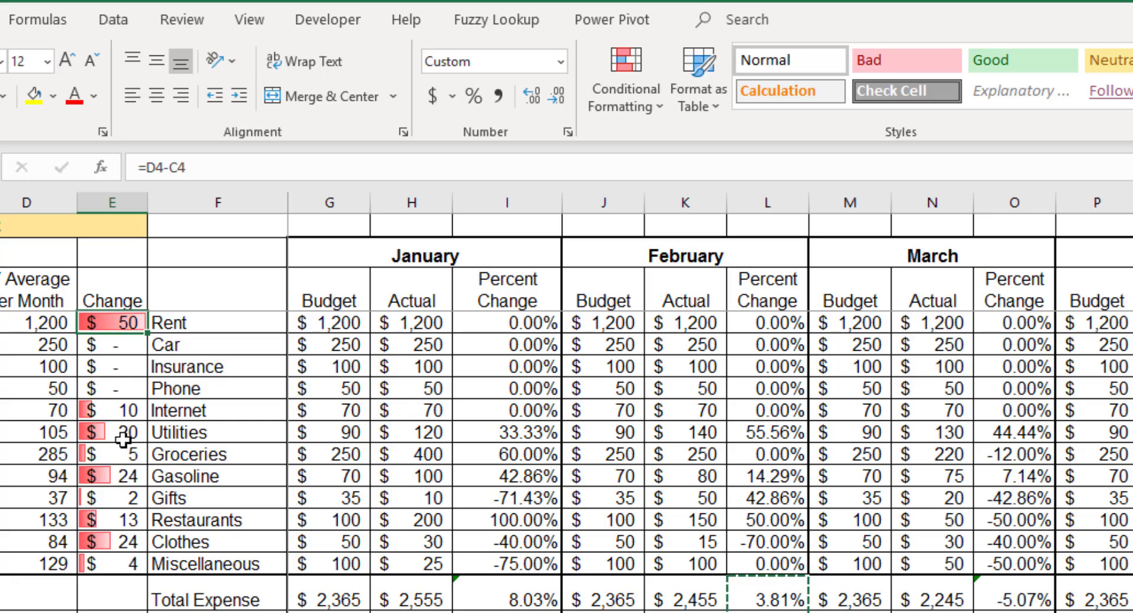
{"action": "left_click", "coordinate": [115, 478]}
{"action": "left_click", "coordinate": [99, 542]}
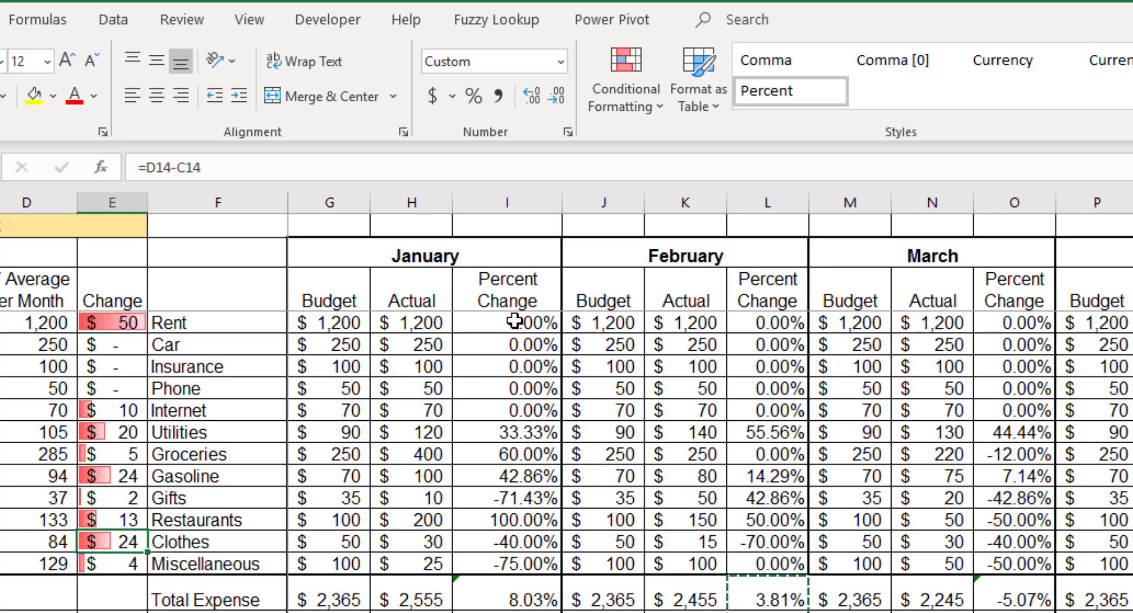
- Apply the Red - White - Green color scale to January's expense percent changes in I4:I15
{"action": "left_click_drag", "start_coordinate": [507, 323], "coordinate": [513, 557]}
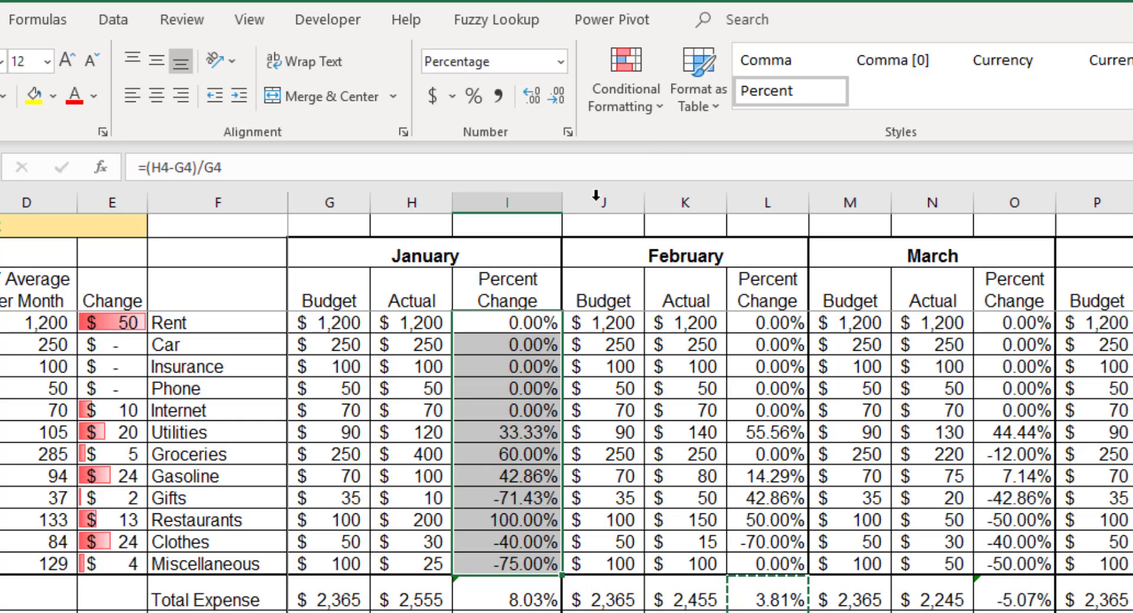
{"action": "left_click", "coordinate": [661, 108]}
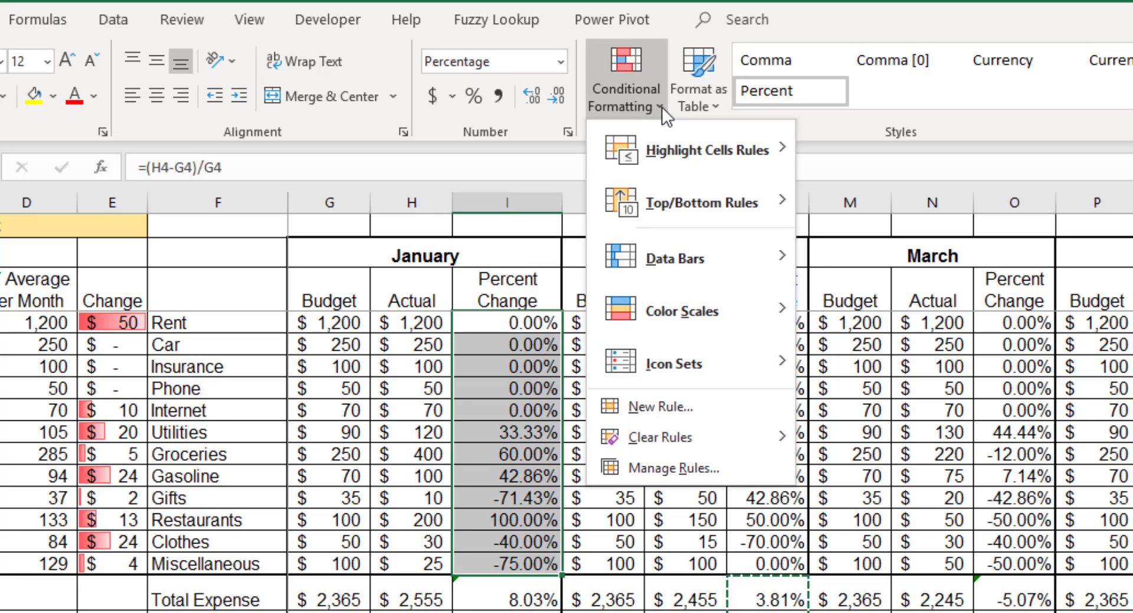
{"action": "mouse_move", "coordinate": [699, 299]}
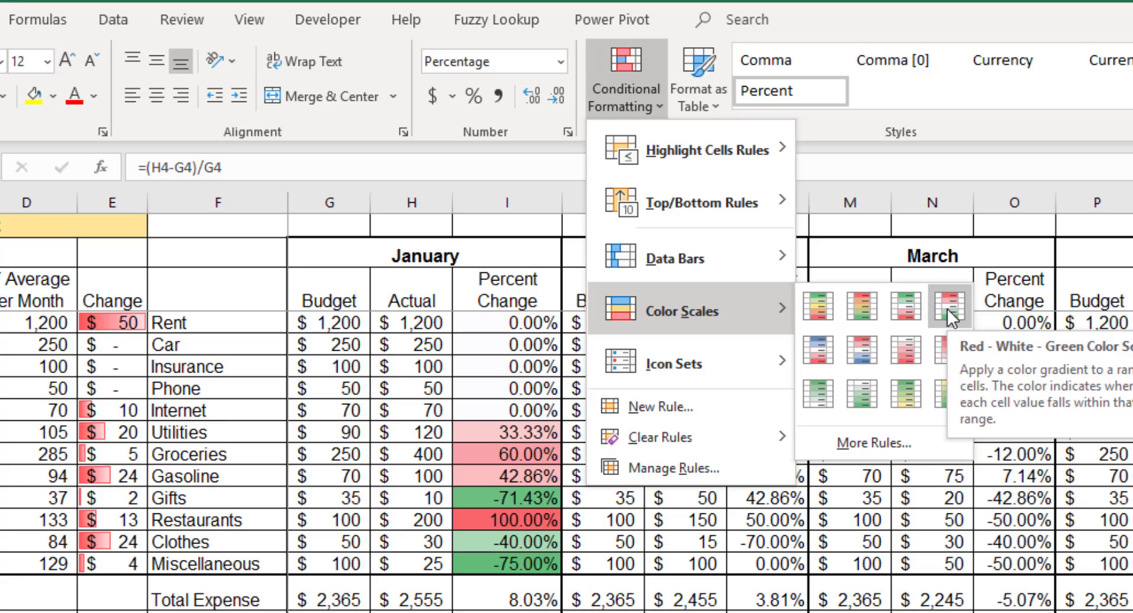
{"action": "left_click", "coordinate": [947, 309]}
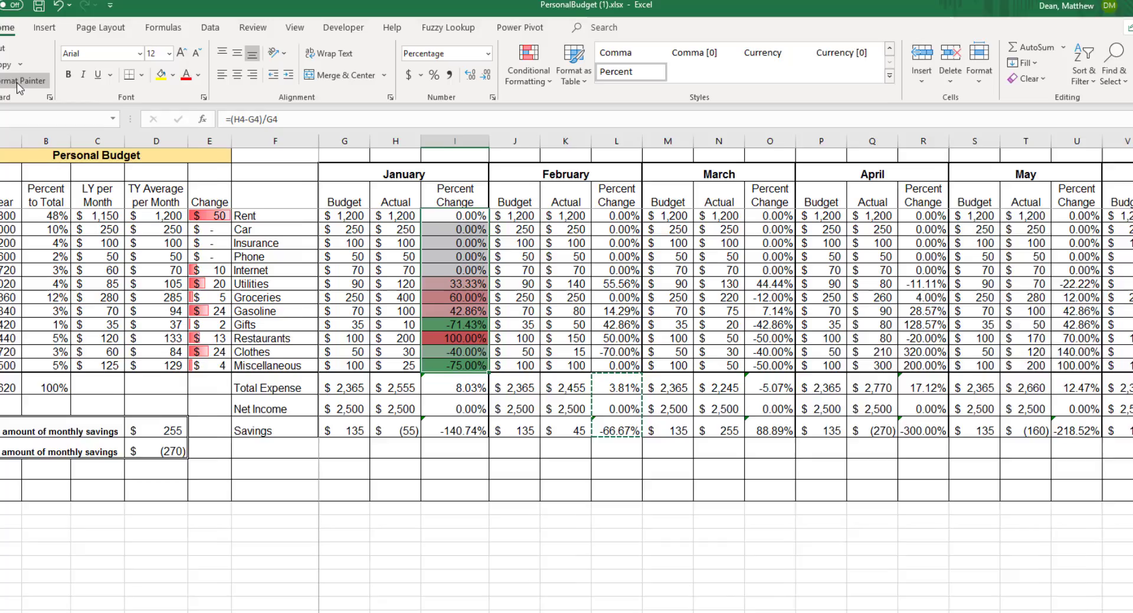
- Copy the formatting of January's percent changes to February's L4:L15 with Format Painter
{"action": "left_click", "coordinate": [21, 83]}
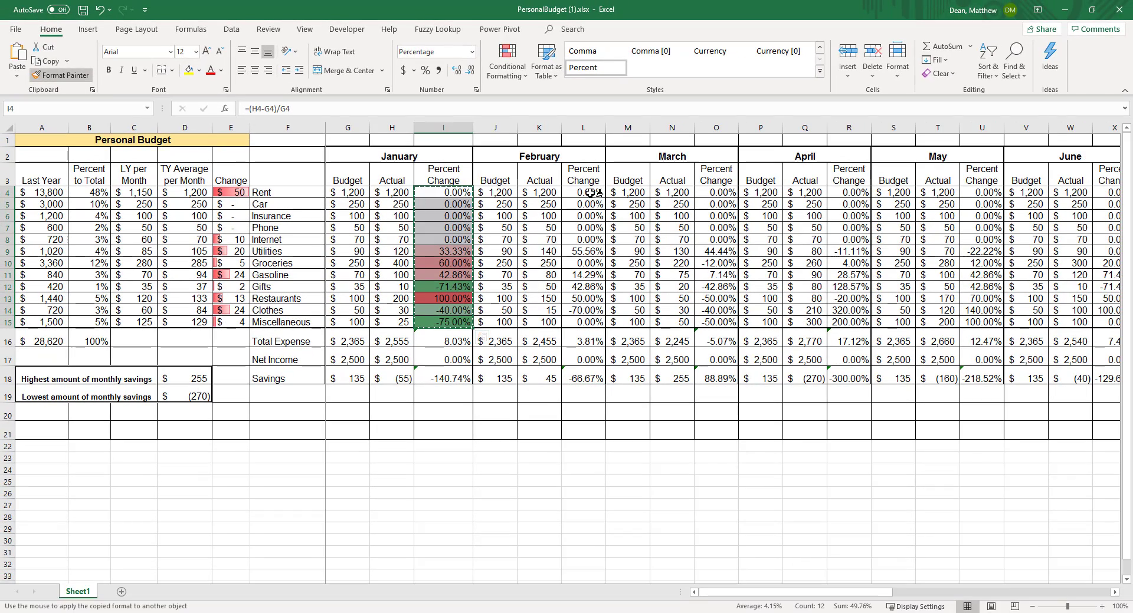
{"action": "left_click_drag", "start_coordinate": [590, 192], "coordinate": [593, 323]}
{"action": "left_click", "coordinate": [634, 310]}
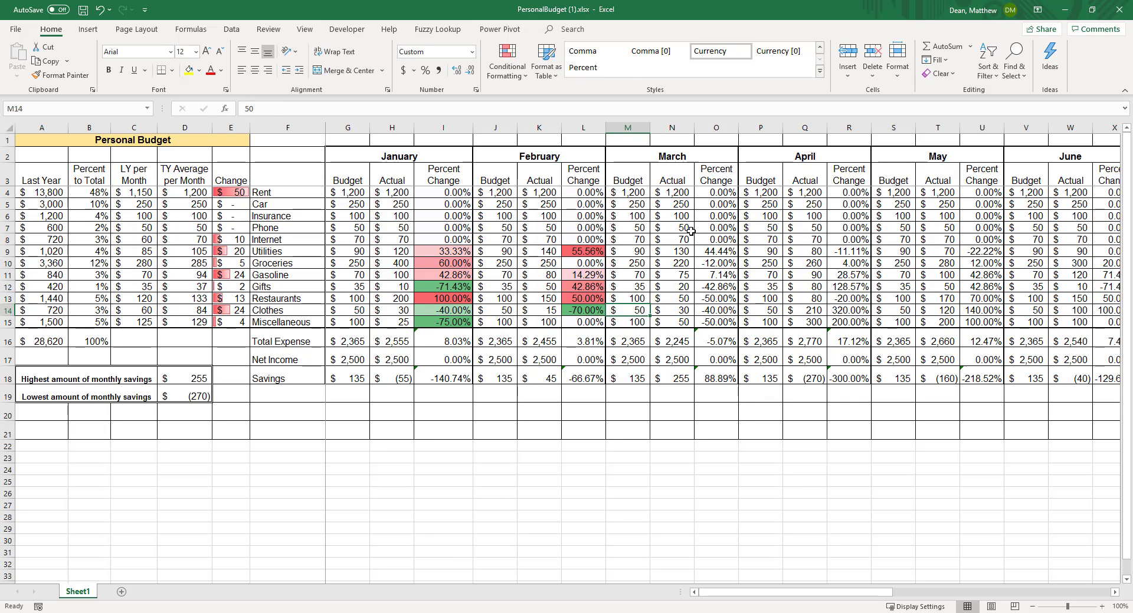
- Apply the Red - White - Green color scale to March's expense percent changes in O4:O15
{"action": "left_click_drag", "start_coordinate": [709, 193], "coordinate": [714, 322]}
{"action": "left_click", "coordinate": [507, 62]}
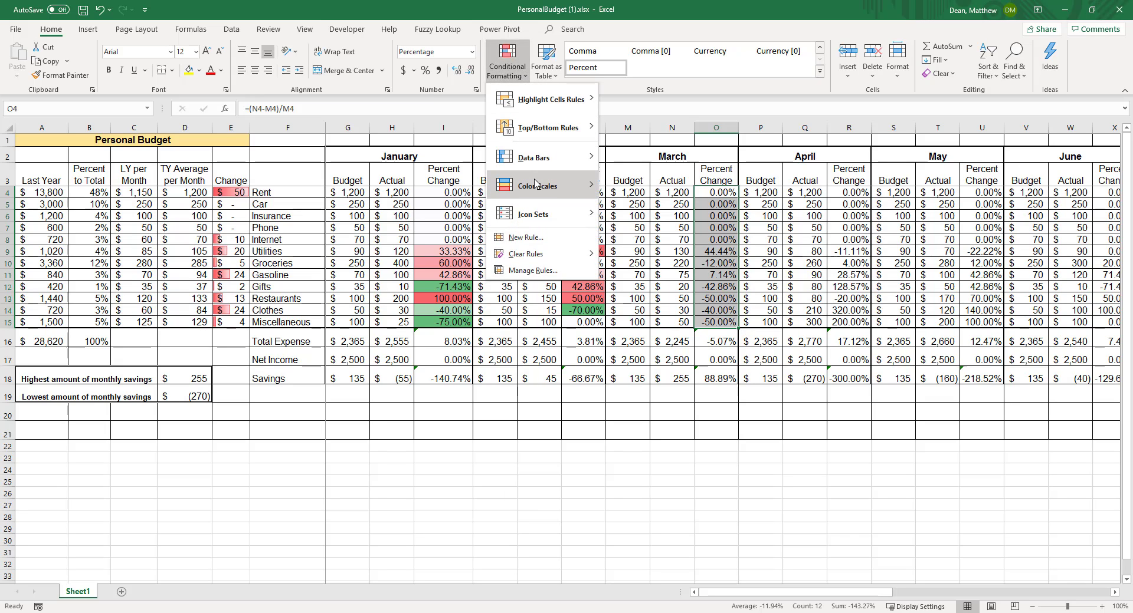
{"action": "mouse_move", "coordinate": [535, 185]}
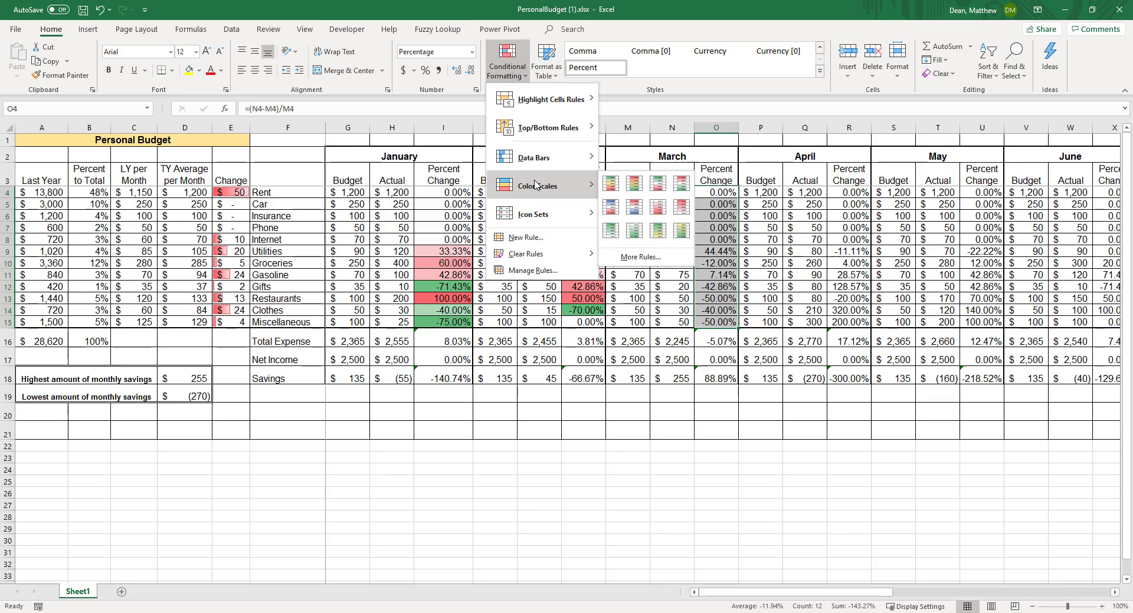
{"action": "left_click", "coordinate": [680, 183]}
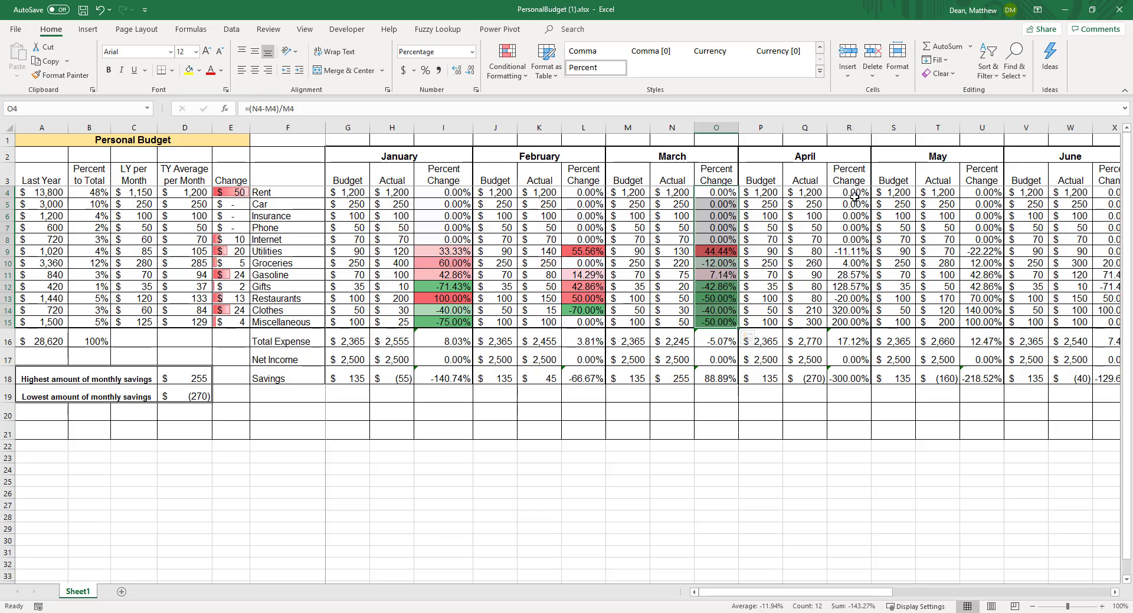
{"action": "left_click_drag", "start_coordinate": [852, 195], "coordinate": [847, 319]}
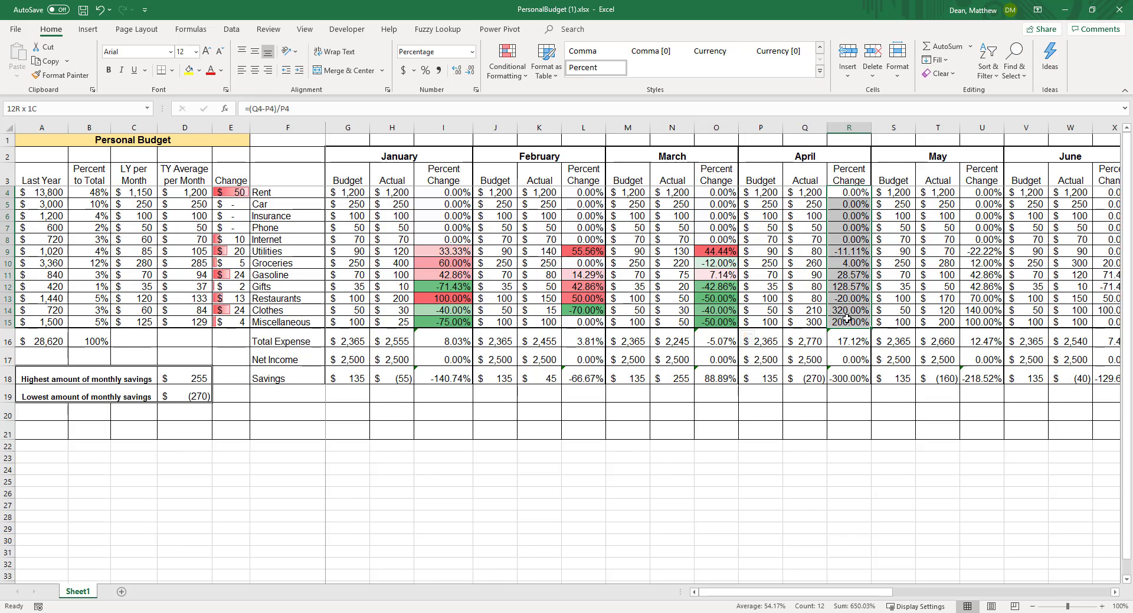
{"action": "left_click_drag", "start_coordinate": [982, 193], "coordinate": [982, 318]}
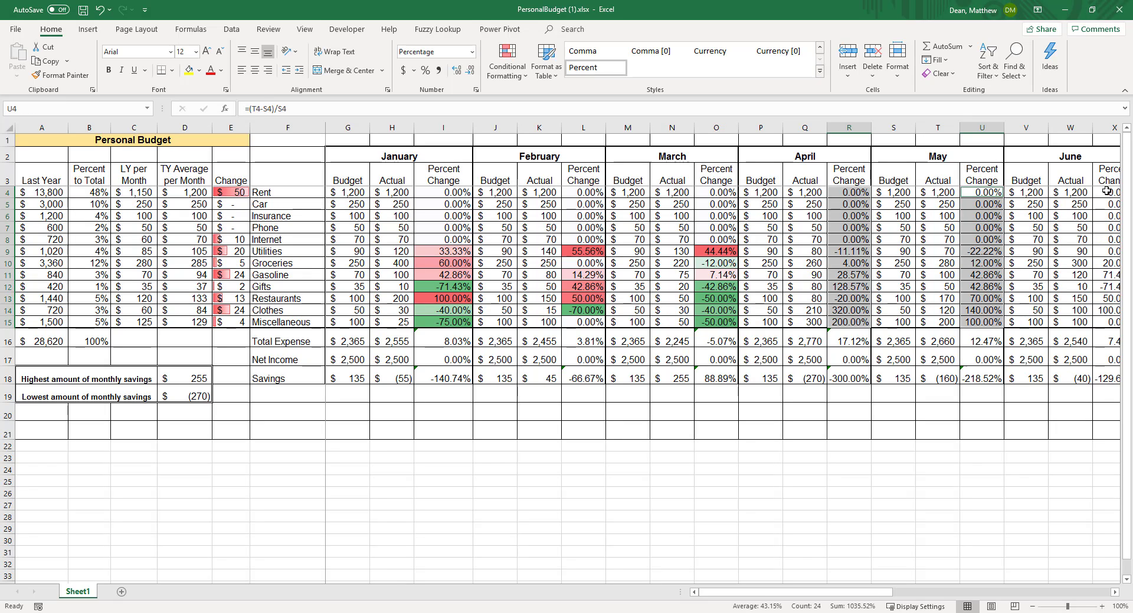
{"action": "left_click_drag", "start_coordinate": [1106, 191], "coordinate": [1106, 320]}
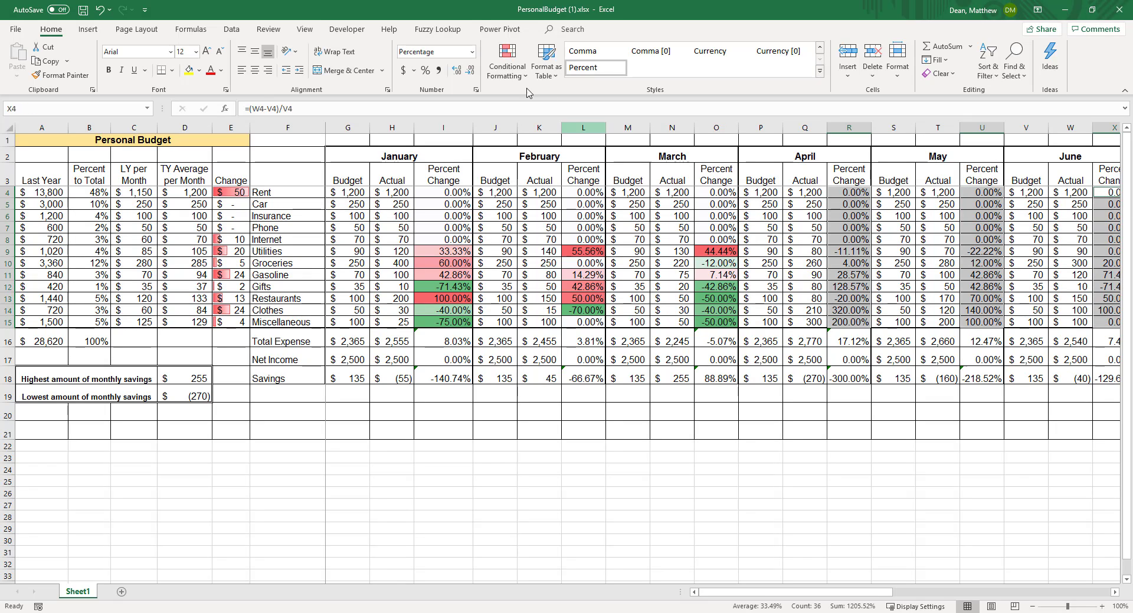
{"action": "left_click", "coordinate": [506, 62]}
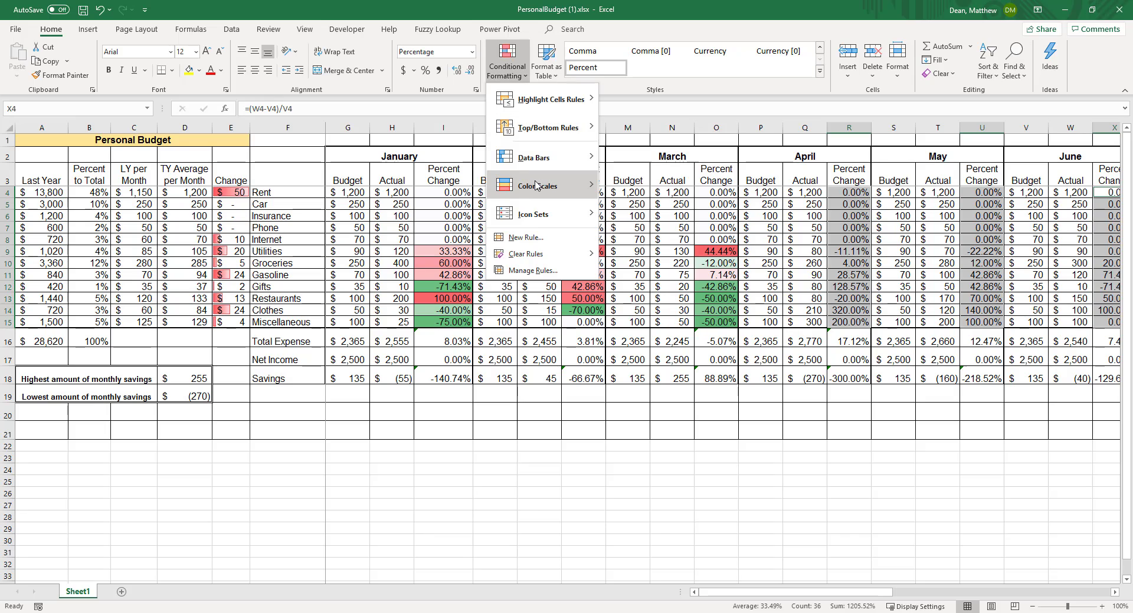
{"action": "mouse_move", "coordinate": [536, 185]}
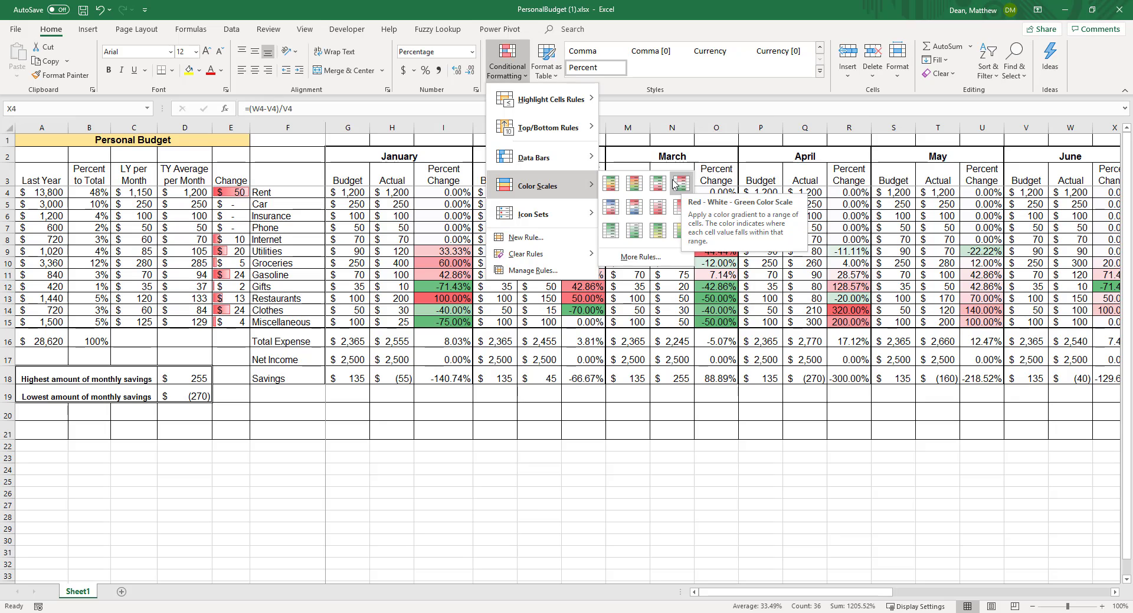
{"action": "left_click", "coordinate": [701, 5]}
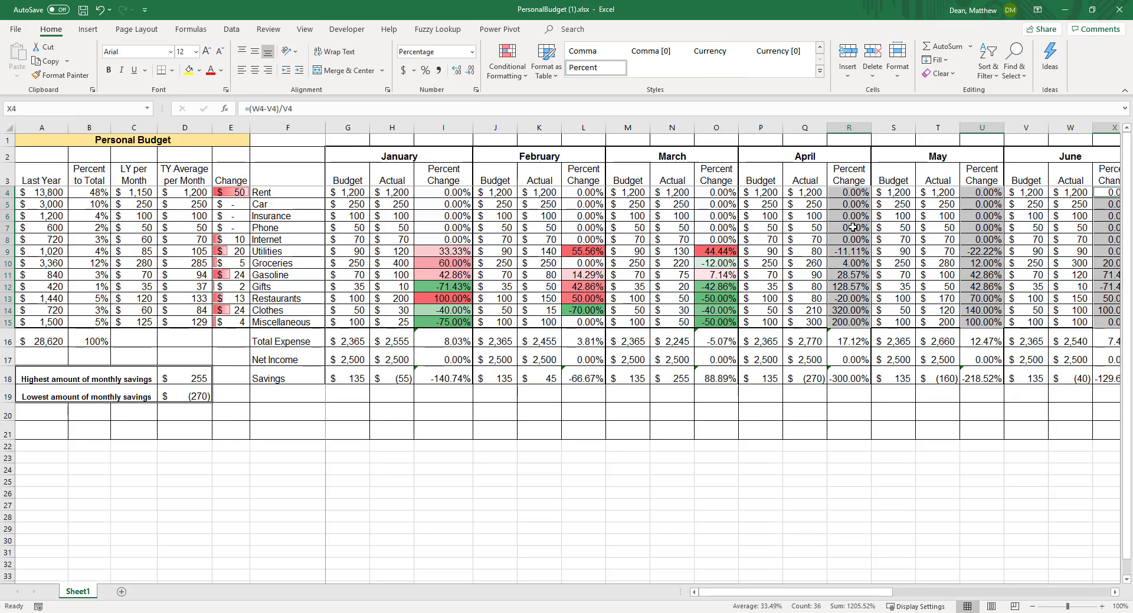
{"action": "left_click", "coordinate": [853, 227]}
- Apply the Red - White - Green color scale to April's expense percent changes in R4:R15 only
{"action": "left_click_drag", "start_coordinate": [854, 192], "coordinate": [842, 320]}
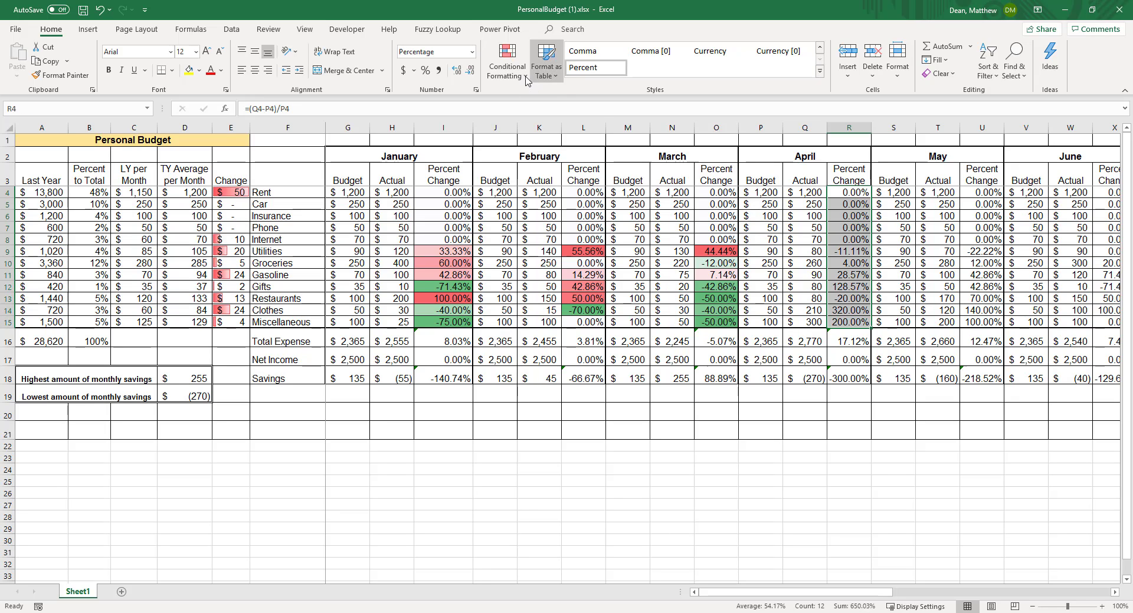
{"action": "left_click", "coordinate": [507, 64]}
{"action": "mouse_move", "coordinate": [547, 147]}
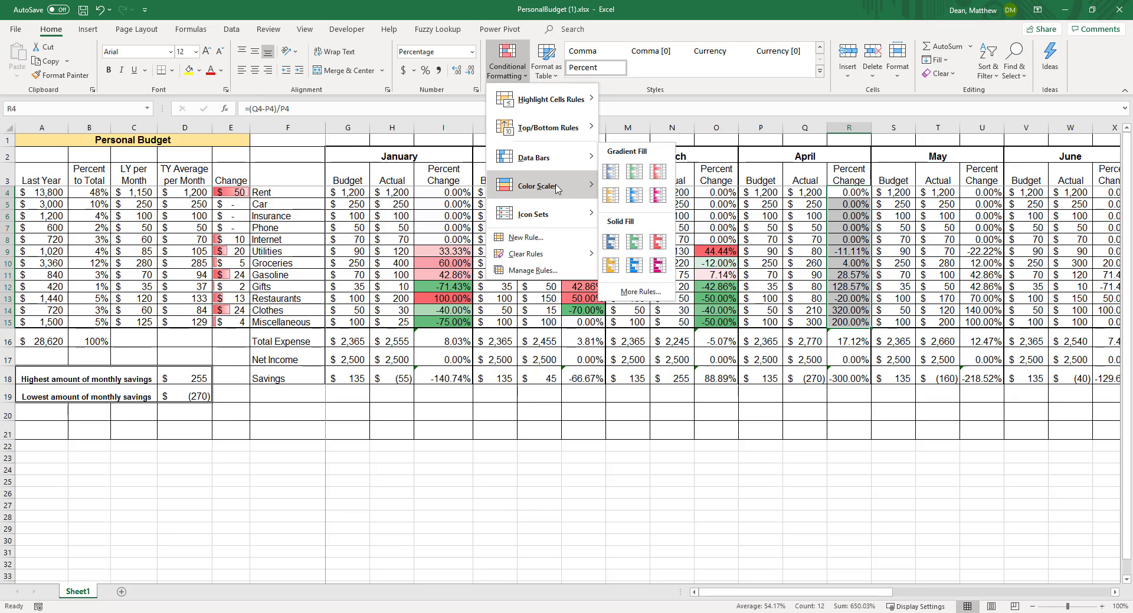
{"action": "left_click", "coordinate": [679, 186]}
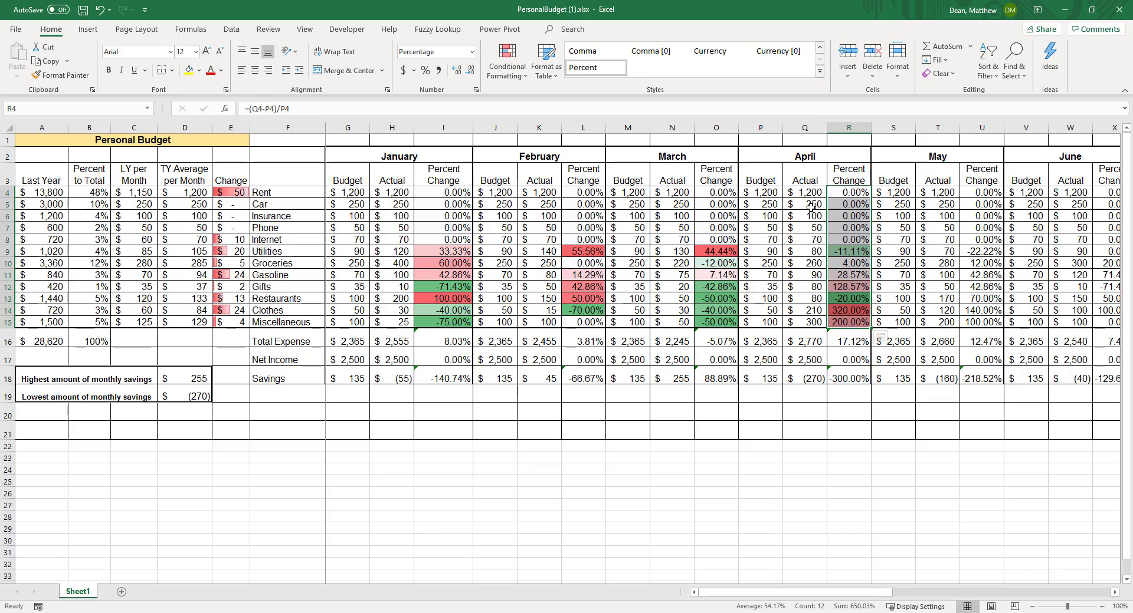
- Apply the Red - White - Green color scale to May's expense percent changes in U4:U15
{"action": "left_click_drag", "start_coordinate": [981, 192], "coordinate": [987, 323]}
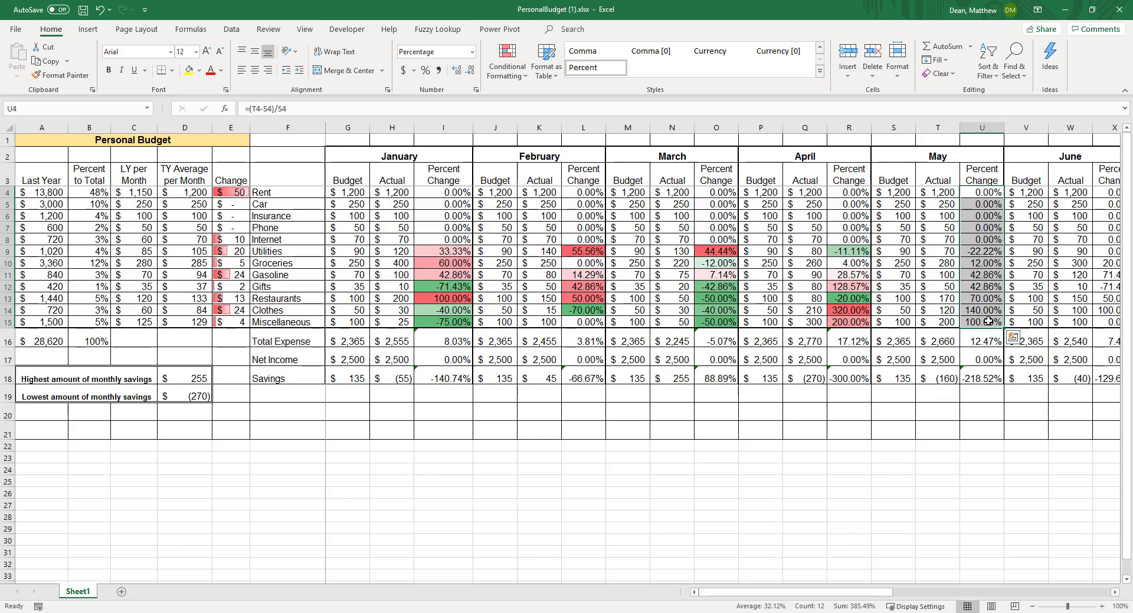
{"action": "left_click", "coordinate": [523, 76]}
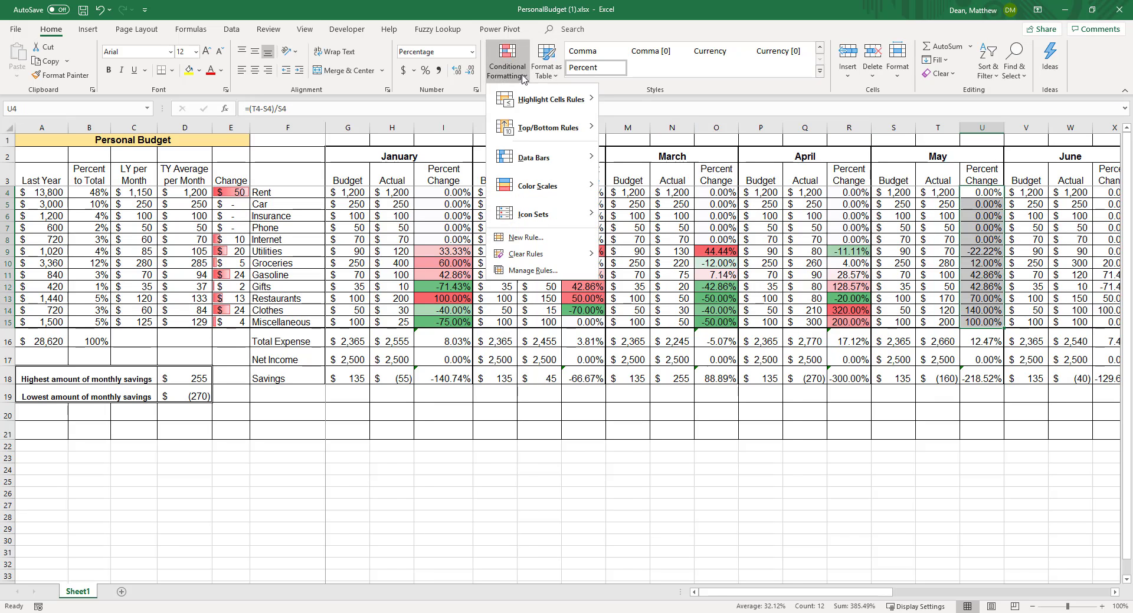
{"action": "mouse_move", "coordinate": [529, 138]}
{"action": "mouse_move", "coordinate": [536, 158]}
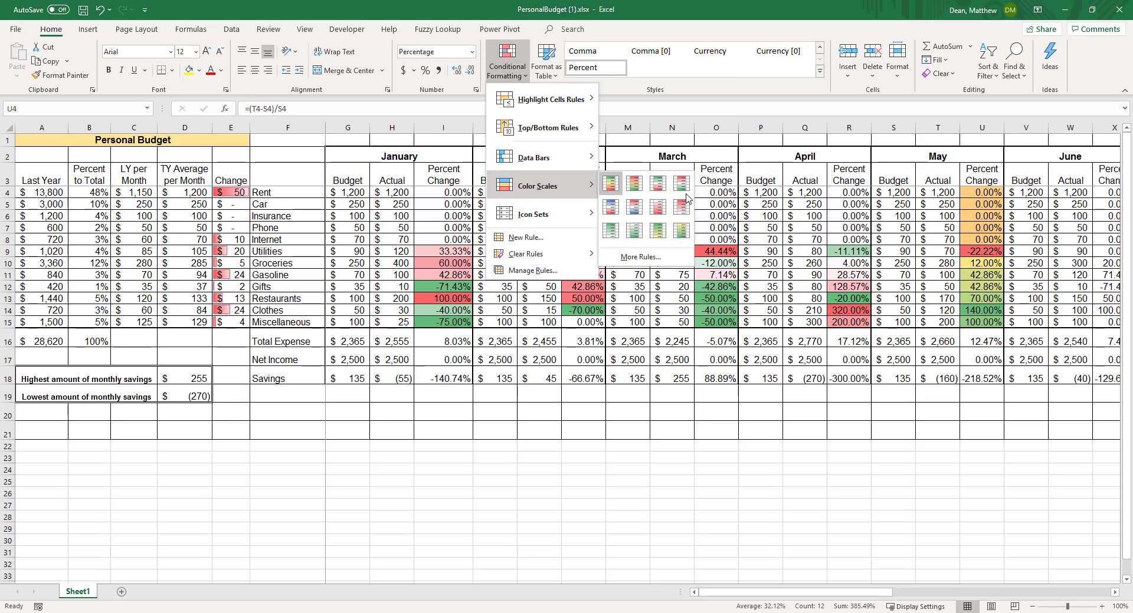
{"action": "left_click", "coordinate": [688, 191]}
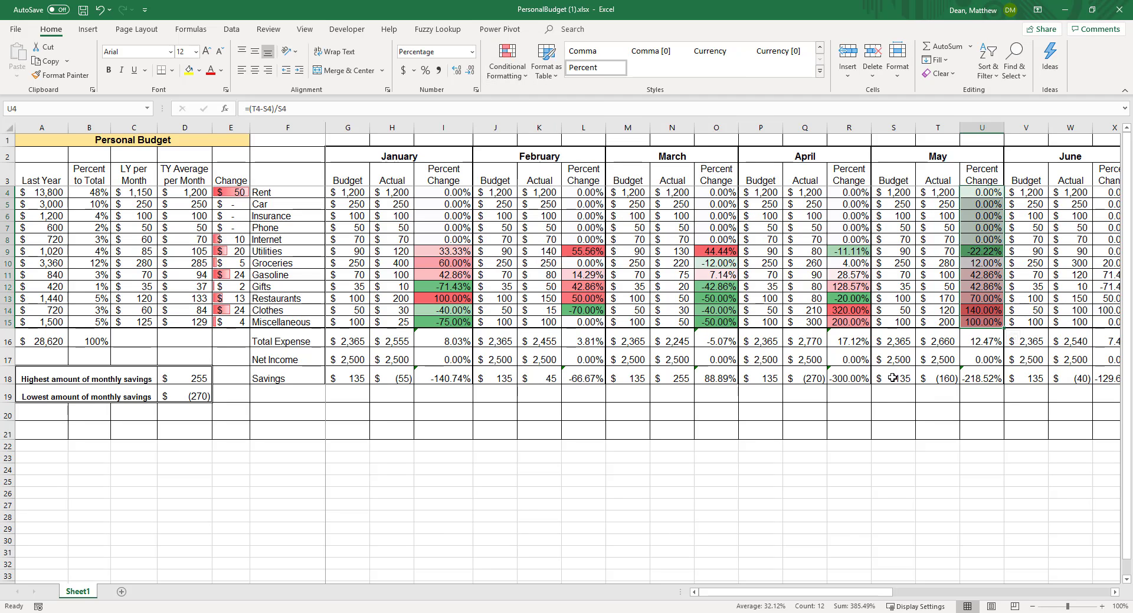
- Apply the Red - White - Green color scale to June's expense percent changes in X4:X15
{"action": "left_click", "coordinate": [1114, 592]}
{"action": "left_click", "coordinate": [1114, 593]}
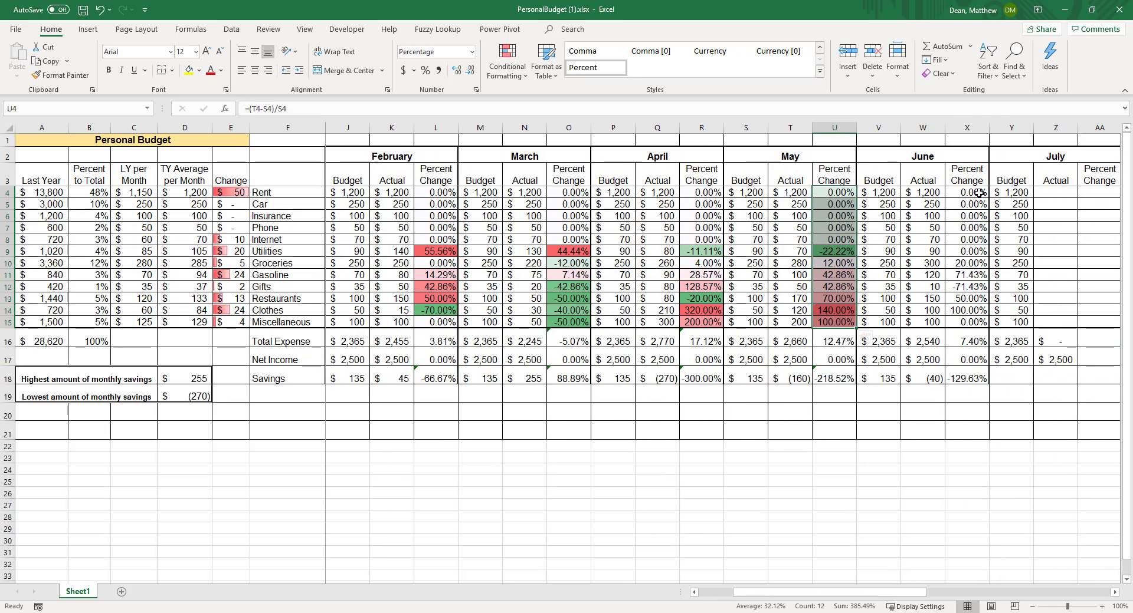
{"action": "left_click_drag", "start_coordinate": [979, 193], "coordinate": [970, 322]}
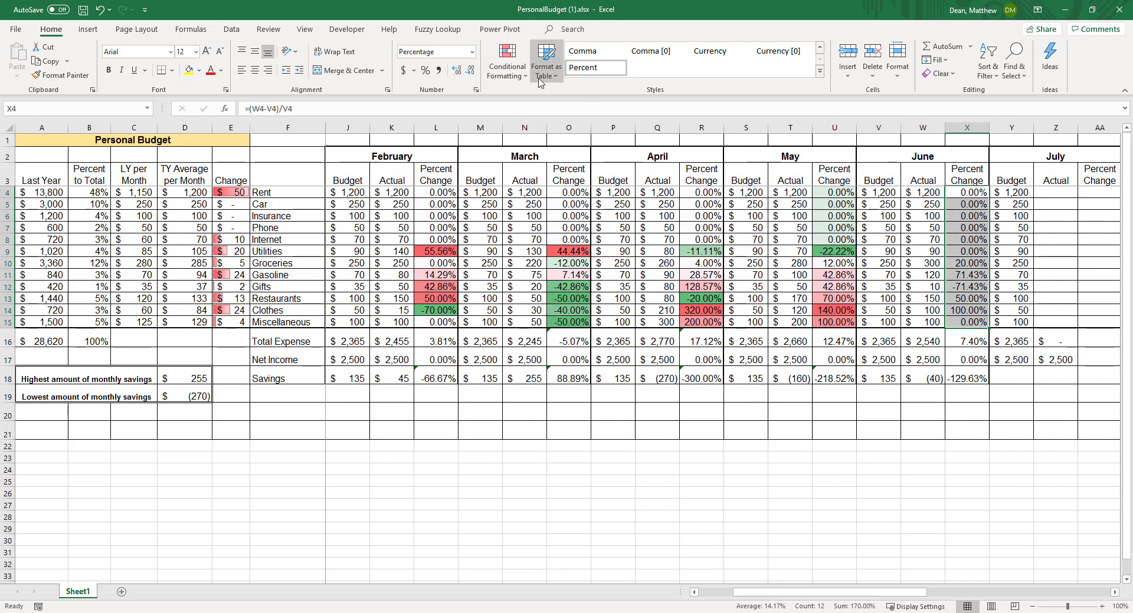
{"action": "left_click", "coordinate": [506, 69]}
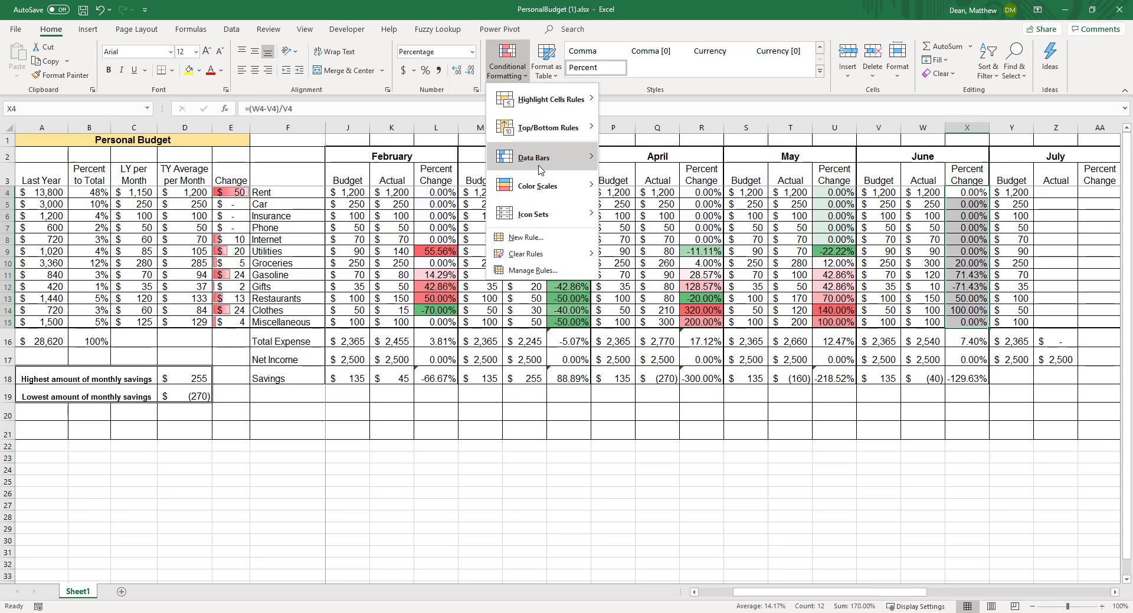
{"action": "mouse_move", "coordinate": [546, 185]}
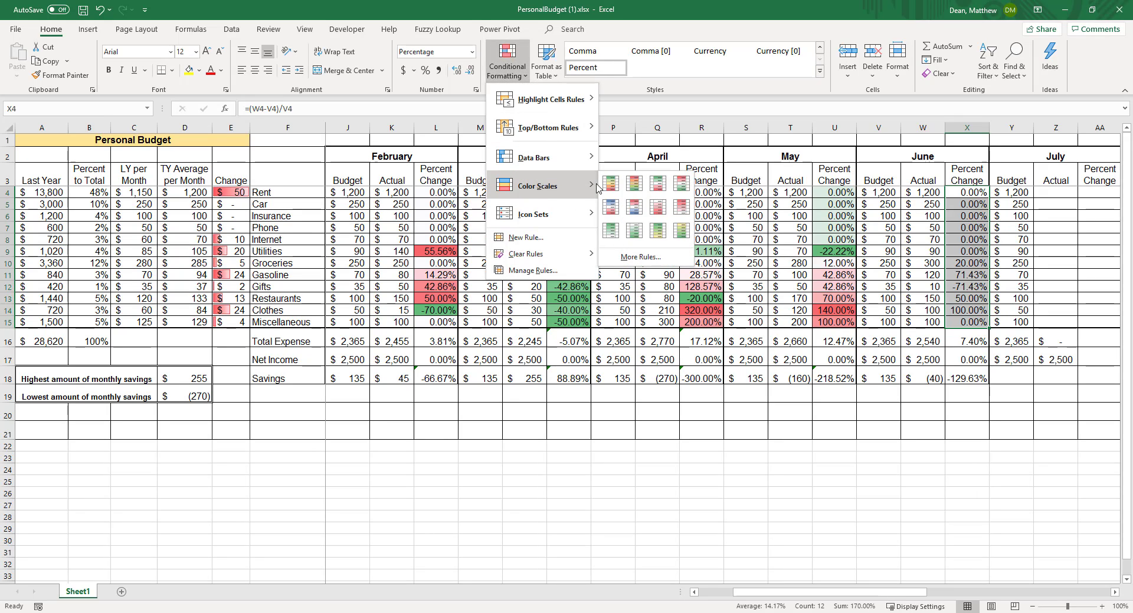
{"action": "left_click", "coordinate": [682, 187]}
{"action": "left_click", "coordinate": [968, 378]}
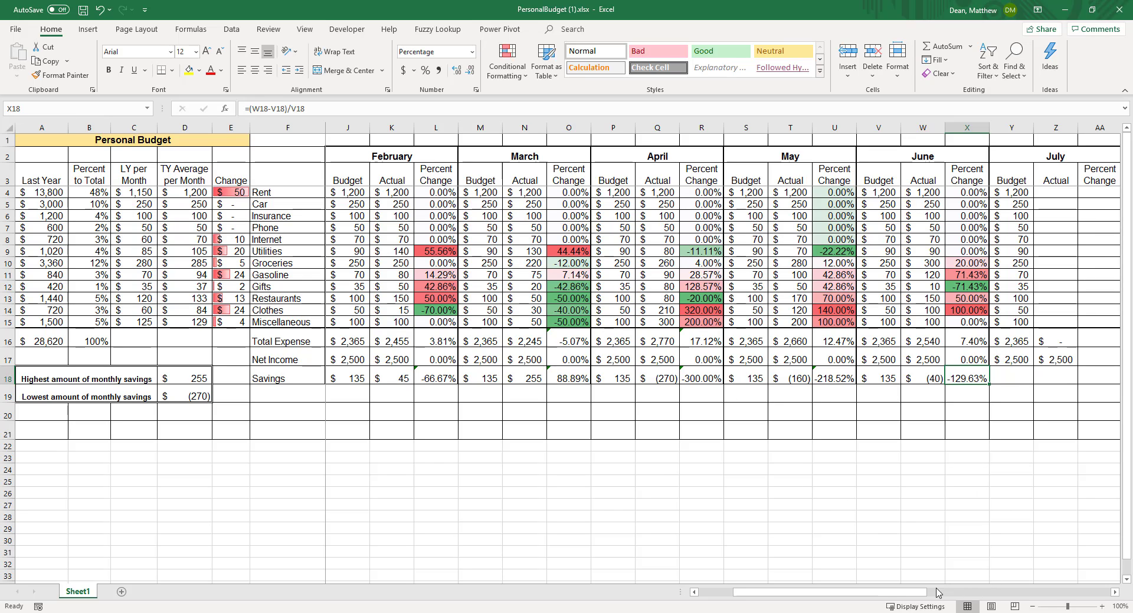
- Check the conditional formatting rules for July's percent change cells AA4:AA15 in the Rules Manager, leaving them unedited
{"action": "left_click_drag", "start_coordinate": [923, 593], "coordinate": [887, 593]}
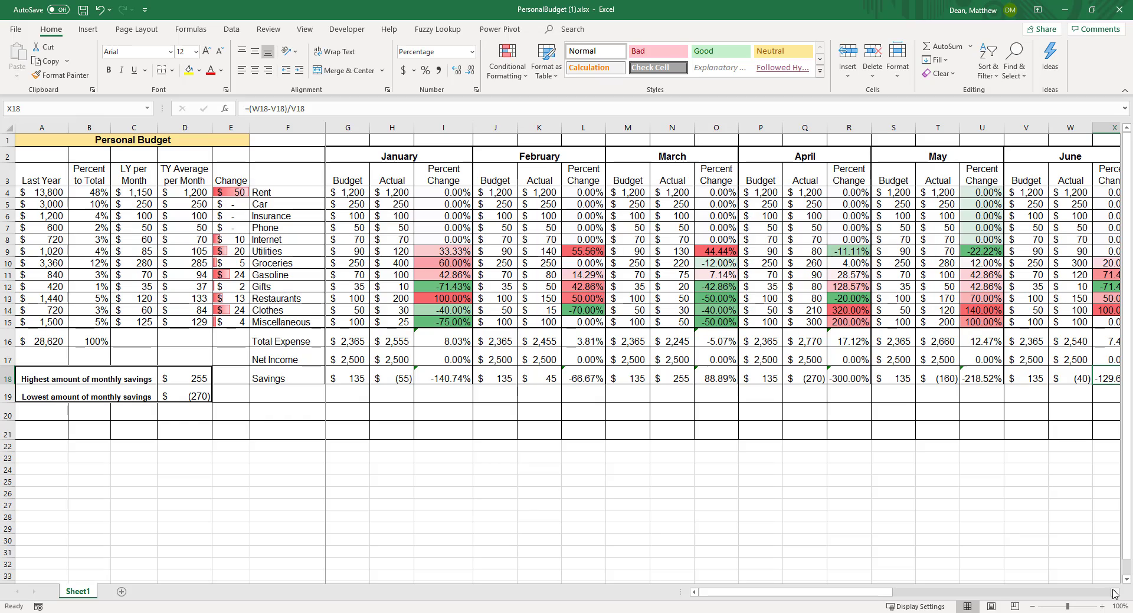
{"action": "left_click_drag", "start_coordinate": [1114, 594], "coordinate": [1113, 594]}
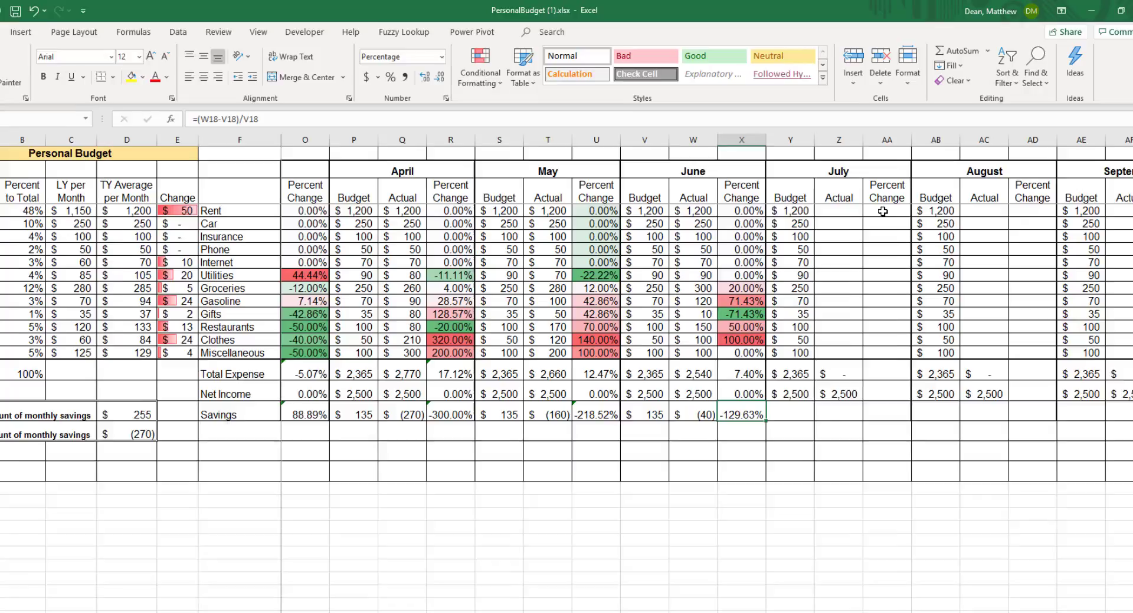
{"action": "left_click_drag", "start_coordinate": [875, 192], "coordinate": [879, 323]}
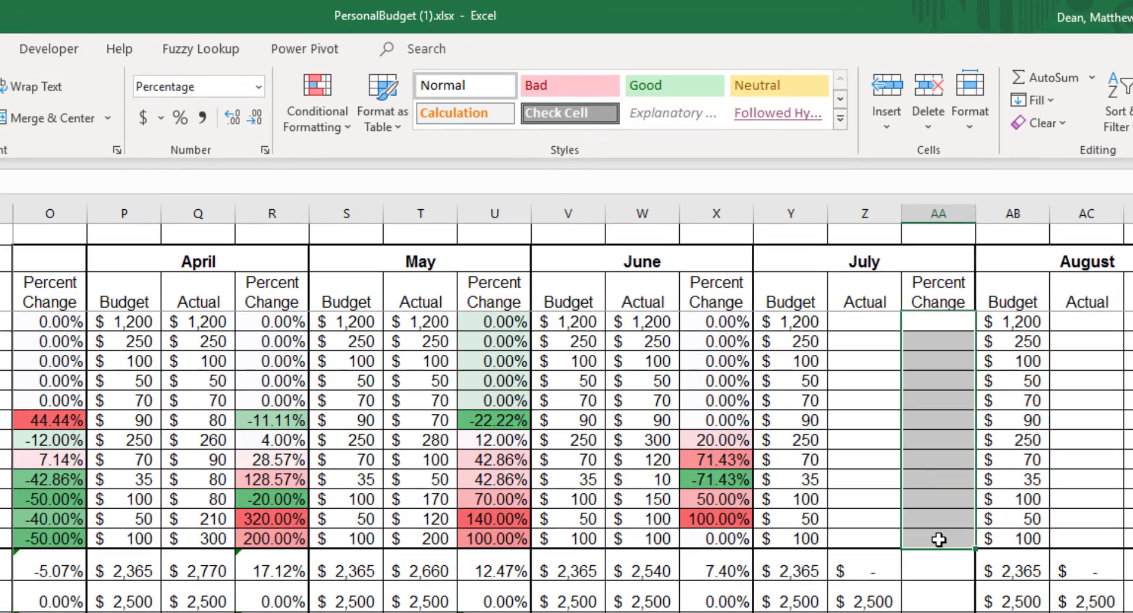
{"action": "left_click", "coordinate": [349, 131]}
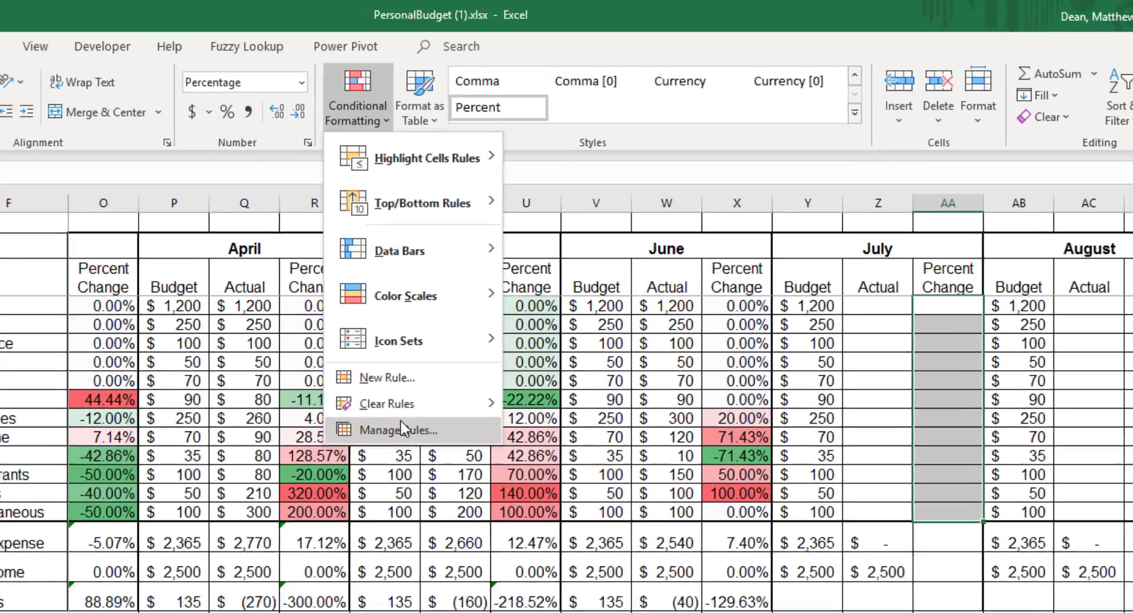
{"action": "left_click", "coordinate": [360, 453]}
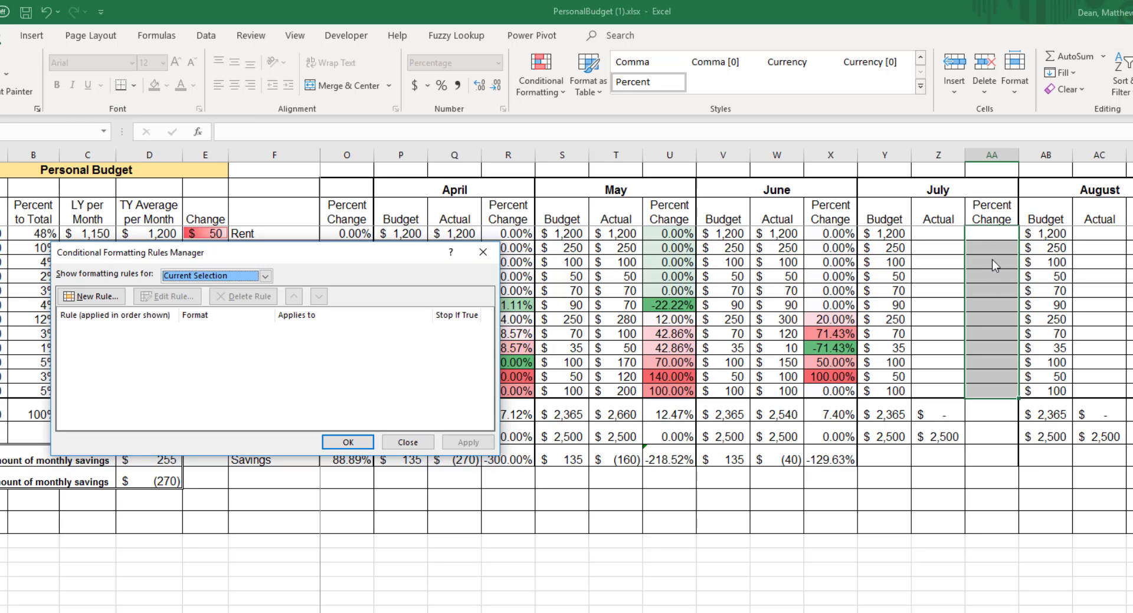
{"action": "left_click", "coordinate": [407, 442]}
- Review the conditional formatting rule and its range for June's Internet percent change in X8 using the Rules Manager
{"action": "left_click", "coordinate": [825, 292]}
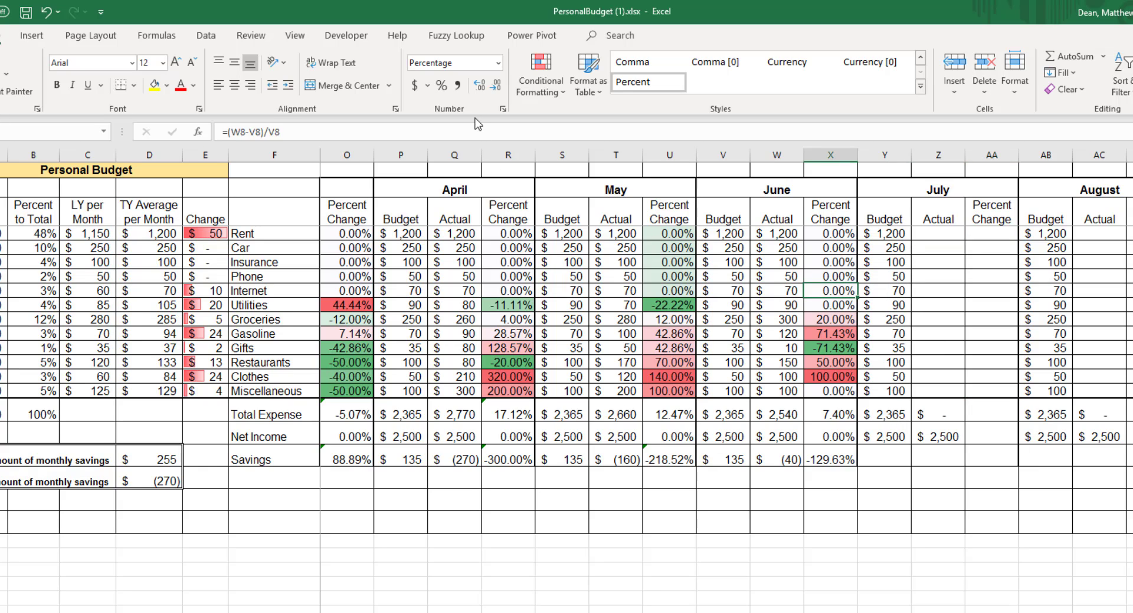
{"action": "left_click", "coordinate": [540, 85]}
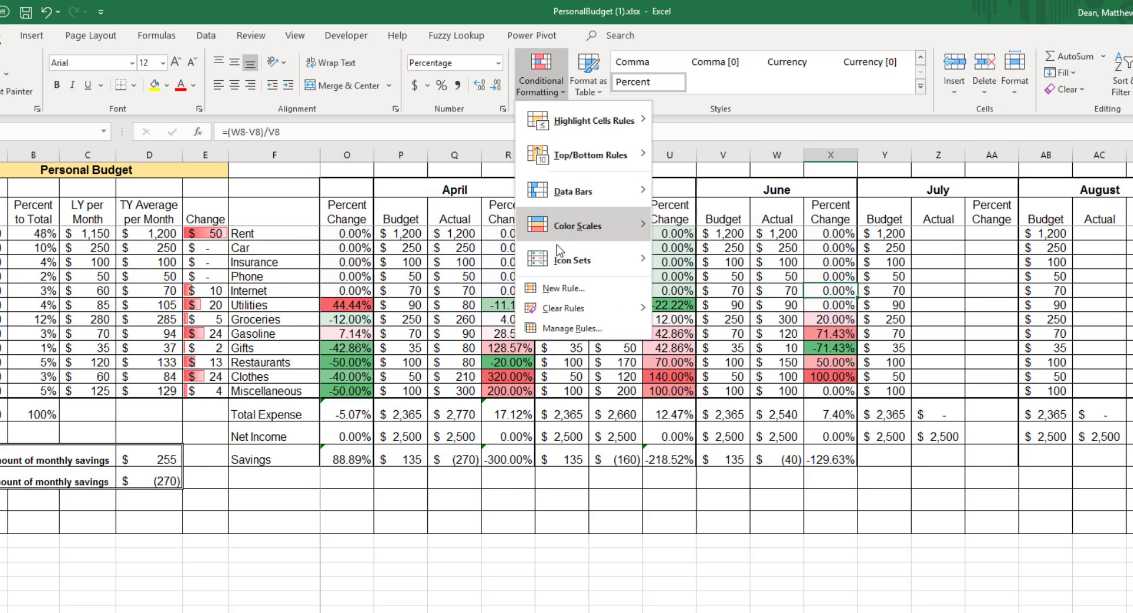
{"action": "left_click", "coordinate": [584, 337]}
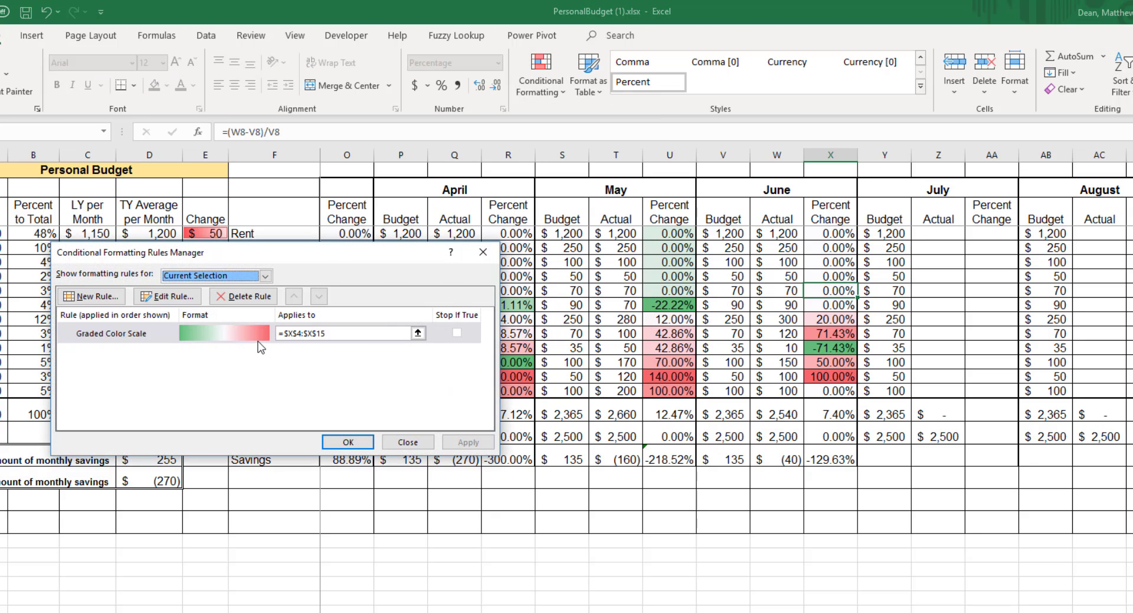
{"action": "left_click", "coordinate": [407, 442]}
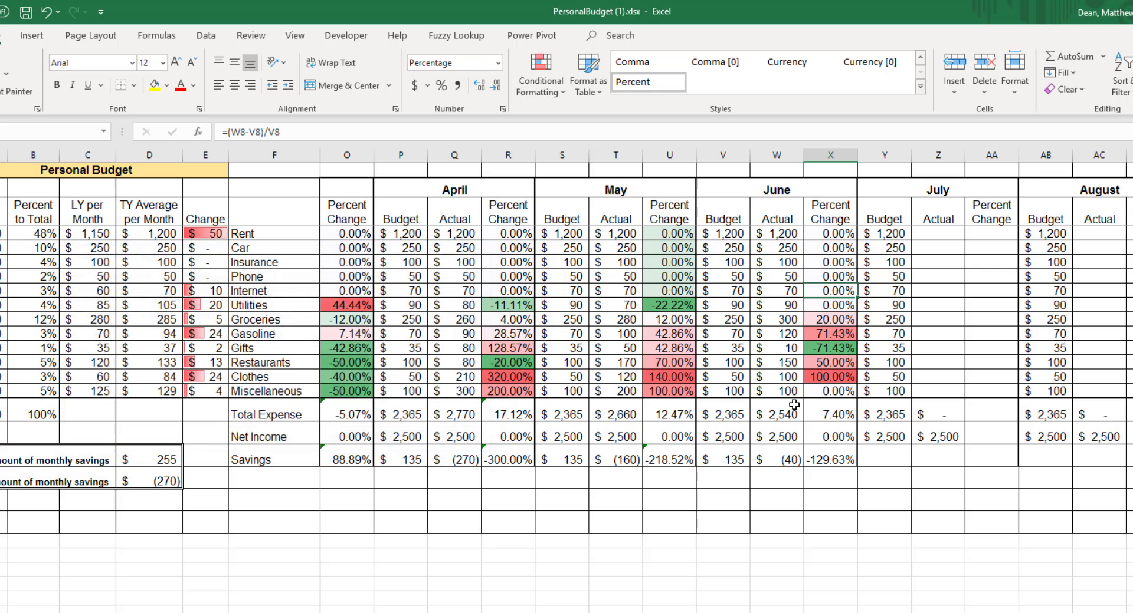
{"action": "left_click", "coordinate": [837, 250]}
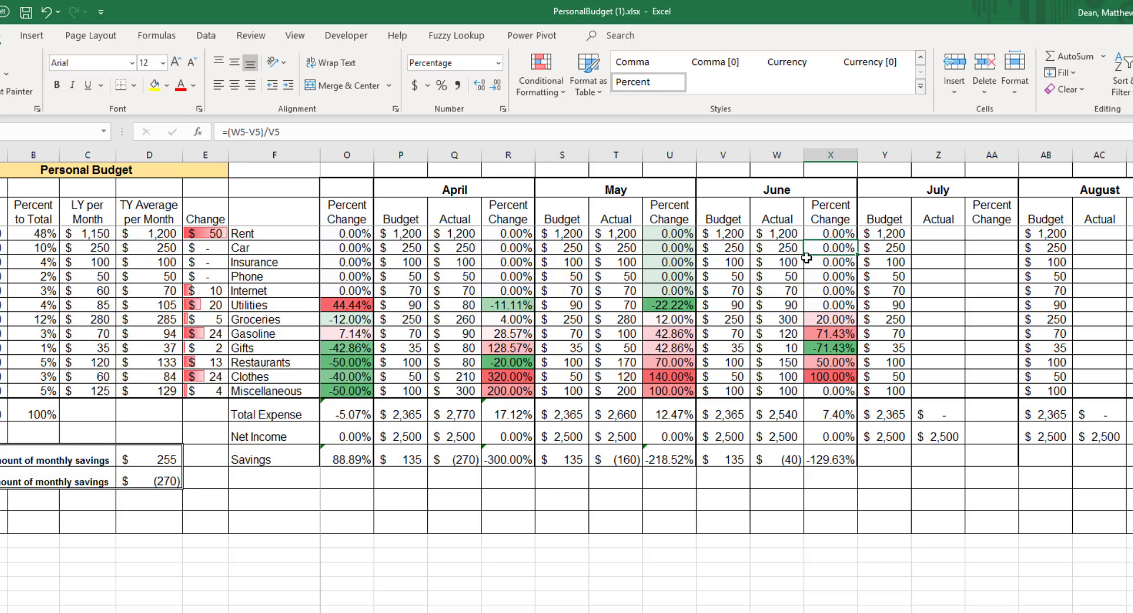